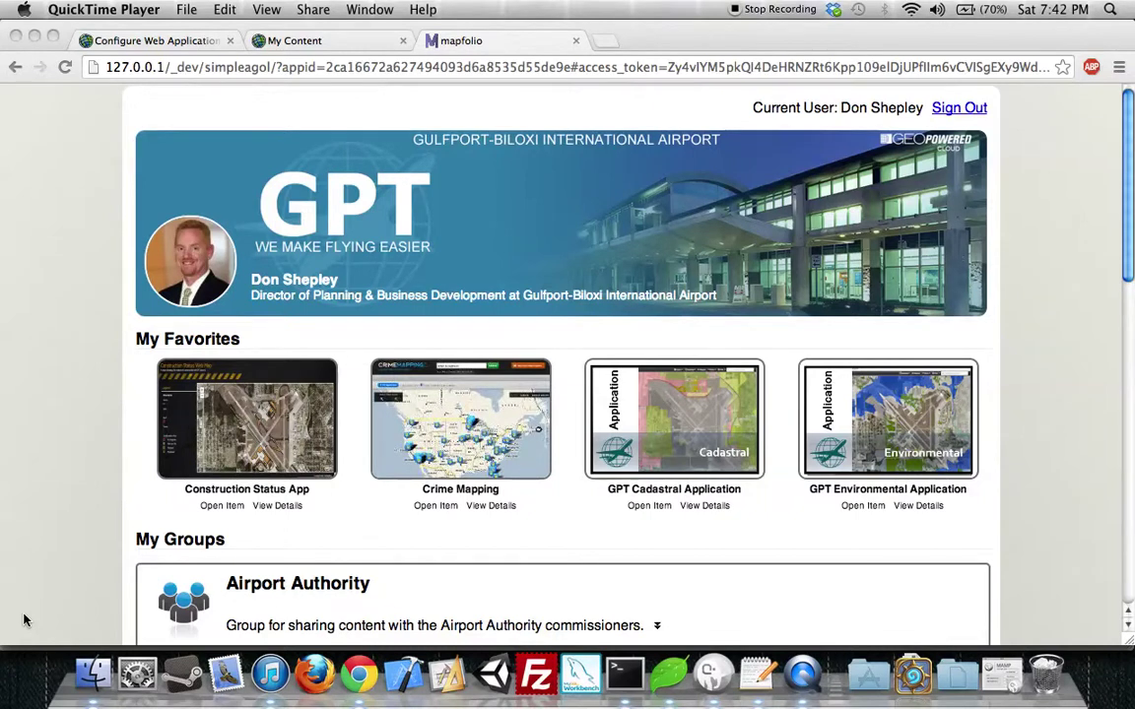
Create a new web map from My Content and enter "Mapfolio Example" as its title for saving
left_click(297, 43)
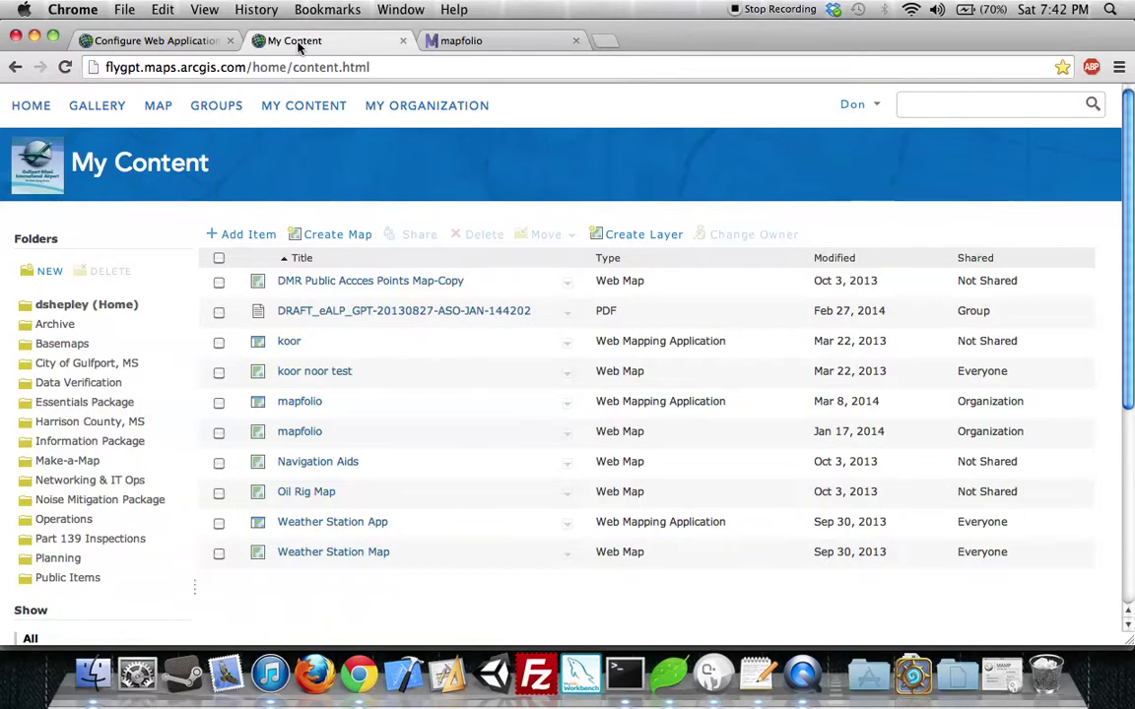
left_click(315, 236)
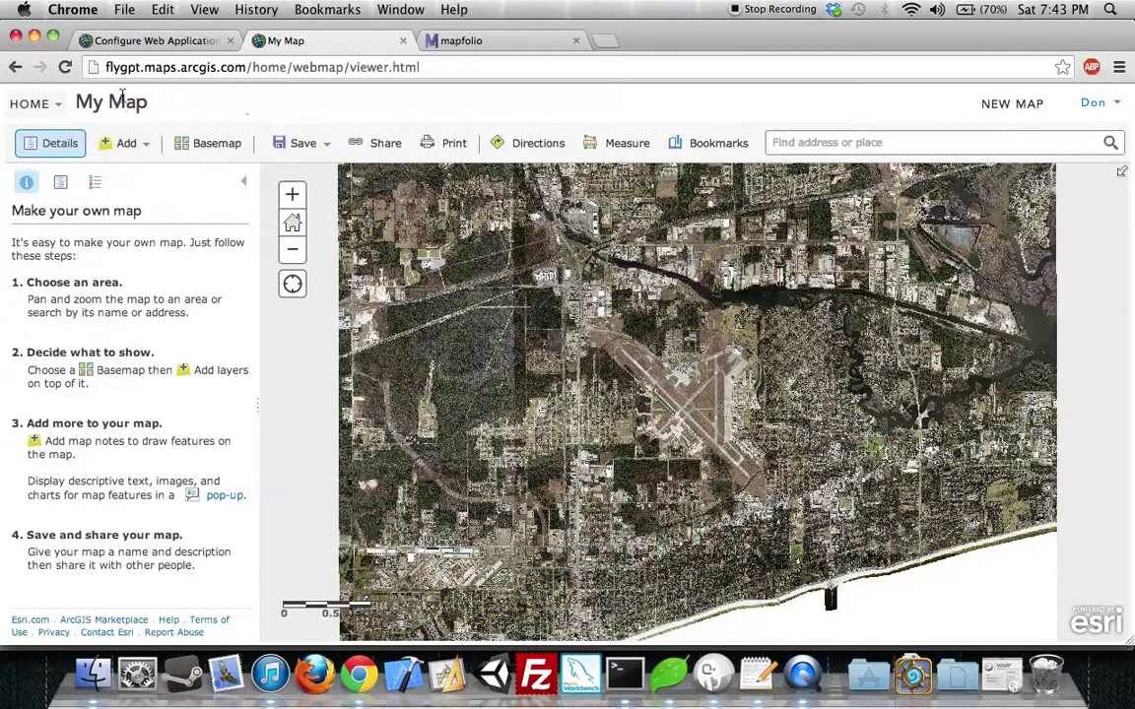
left_click(319, 150)
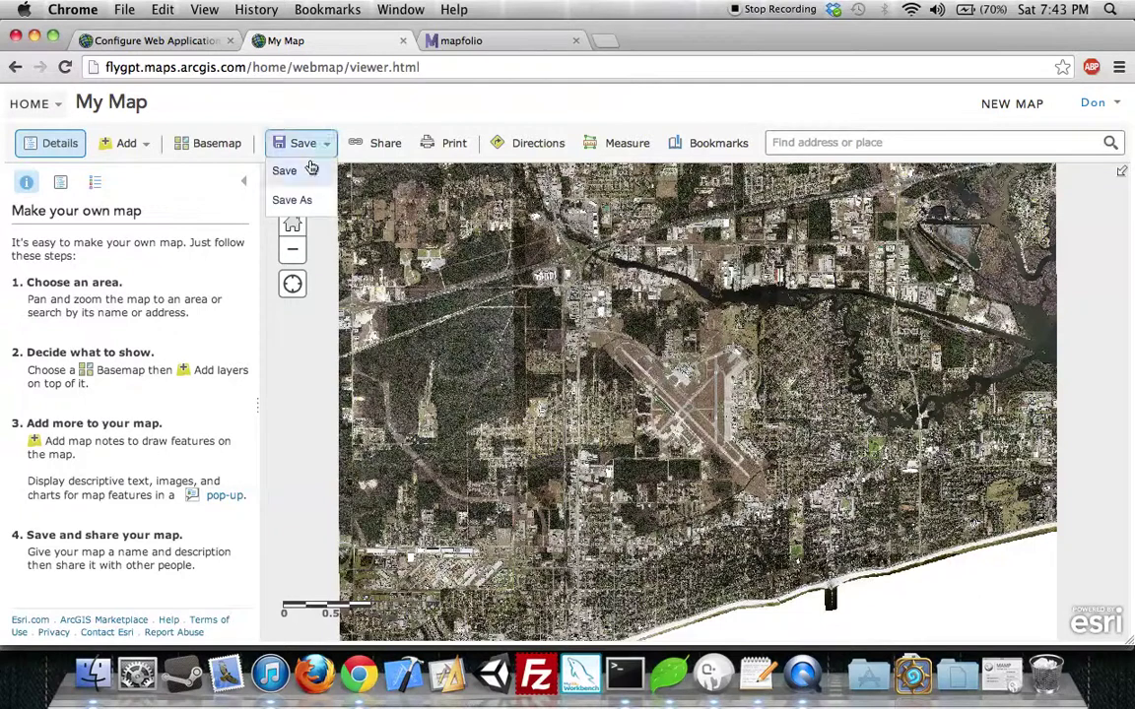
left_click(285, 171)
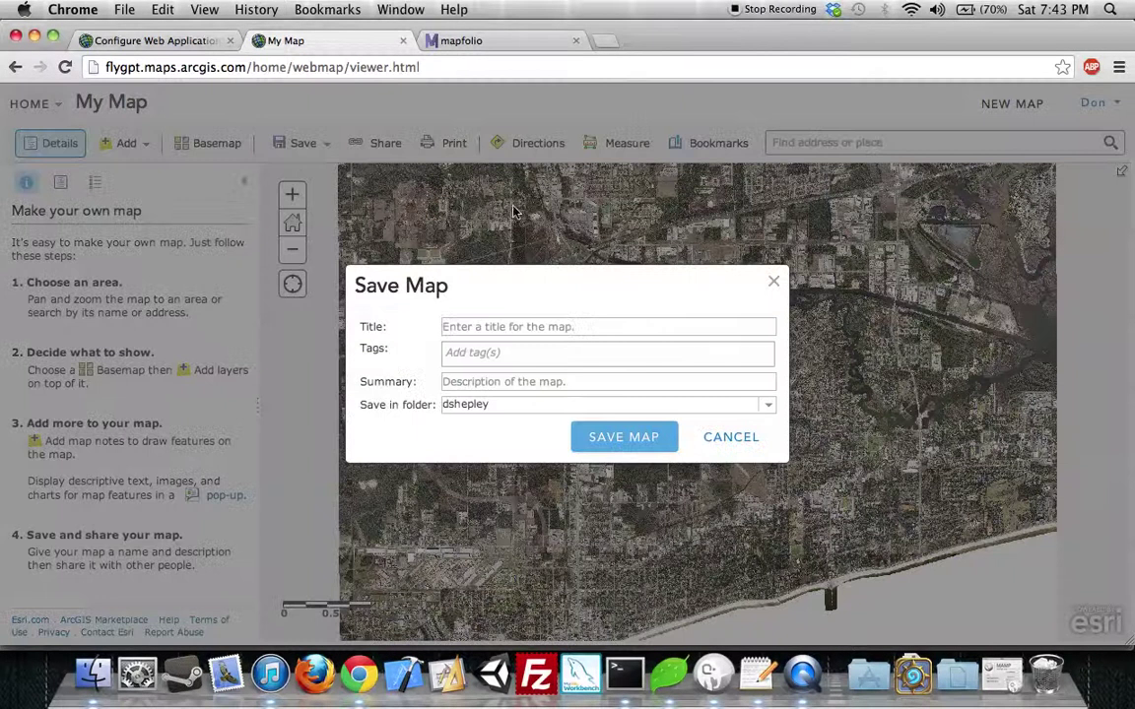
left_click(493, 327)
type("Mapfolio ")
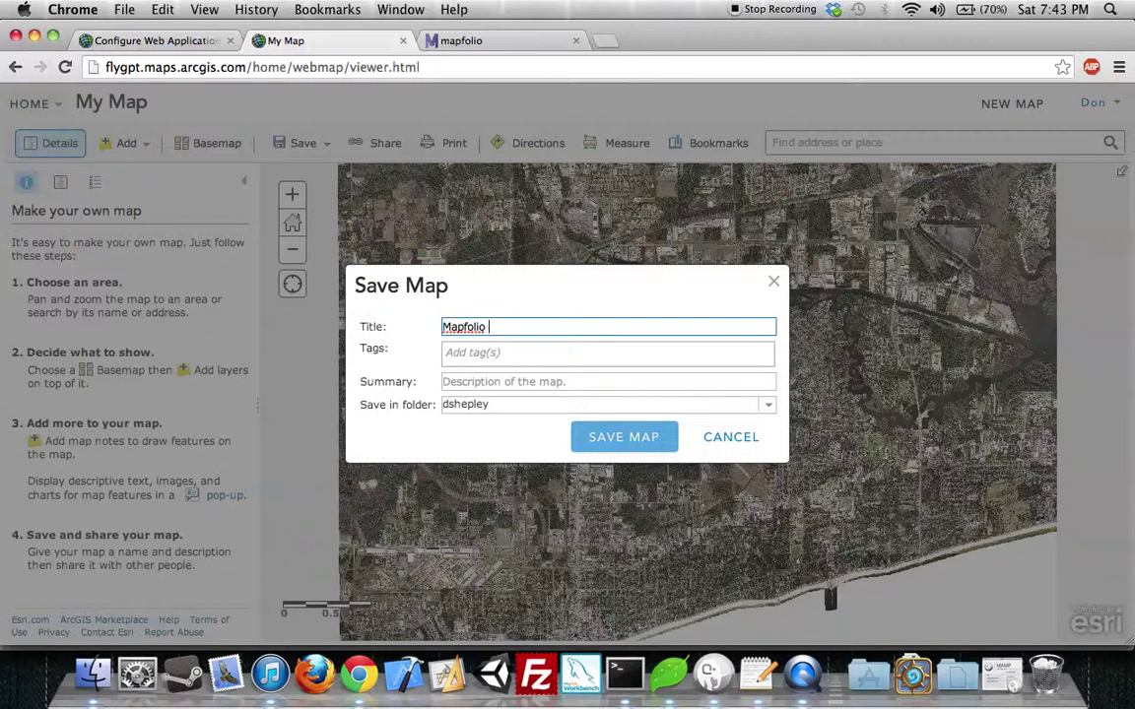
type("Example")
key("Tab")
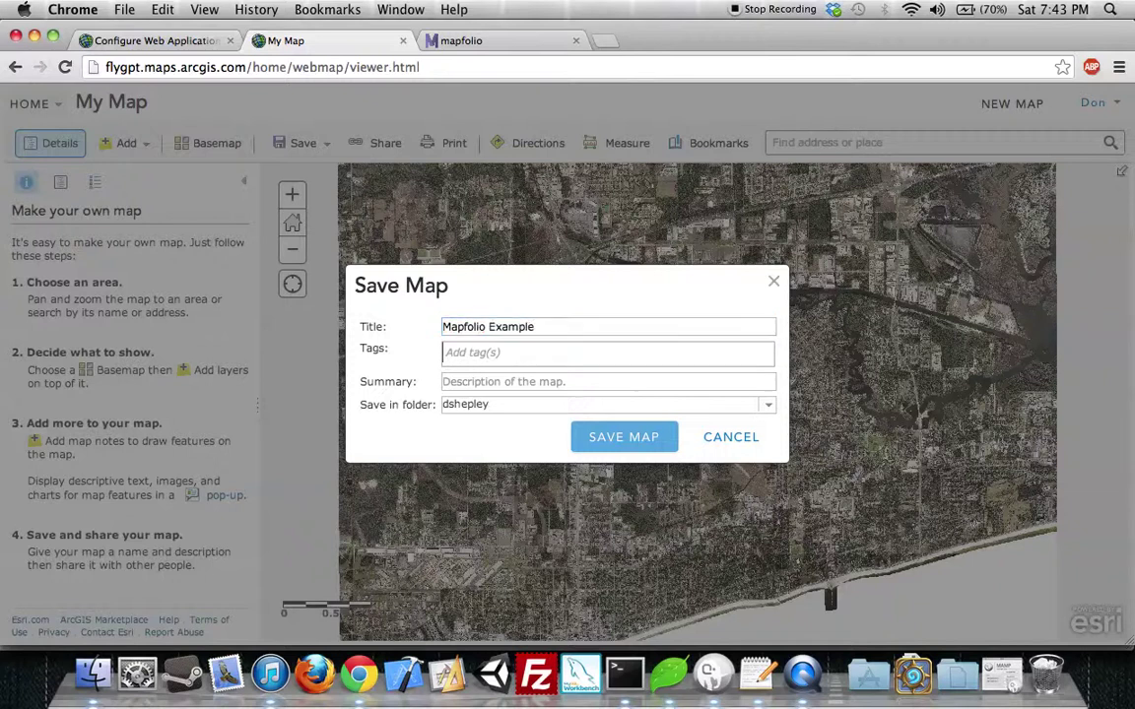
type("mapfolio")
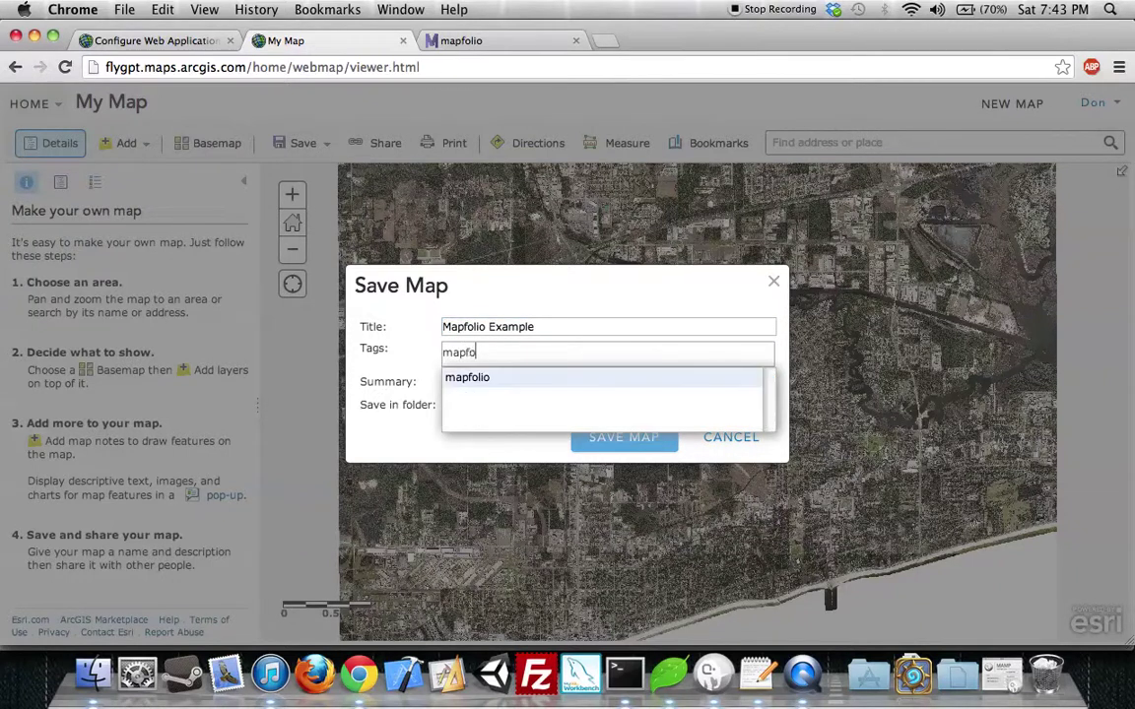
key("BackSpace")
key("BackSpace")
key("BackSpace")
key("BackSpace")
key("BackSpace")
key("BackSpace")
key("BackSpace")
key("BackSpace")
Add the tag "Example" and the summary "This is an example app.", and save the map
type("Example")
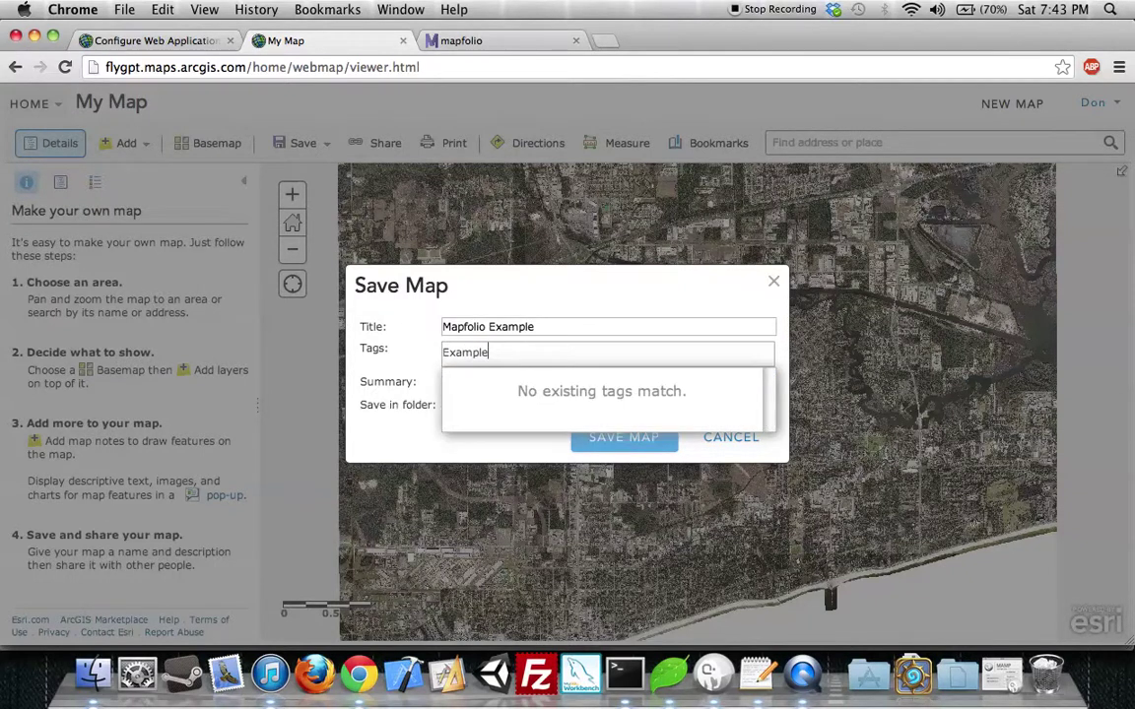
key("Return")
key("Tab")
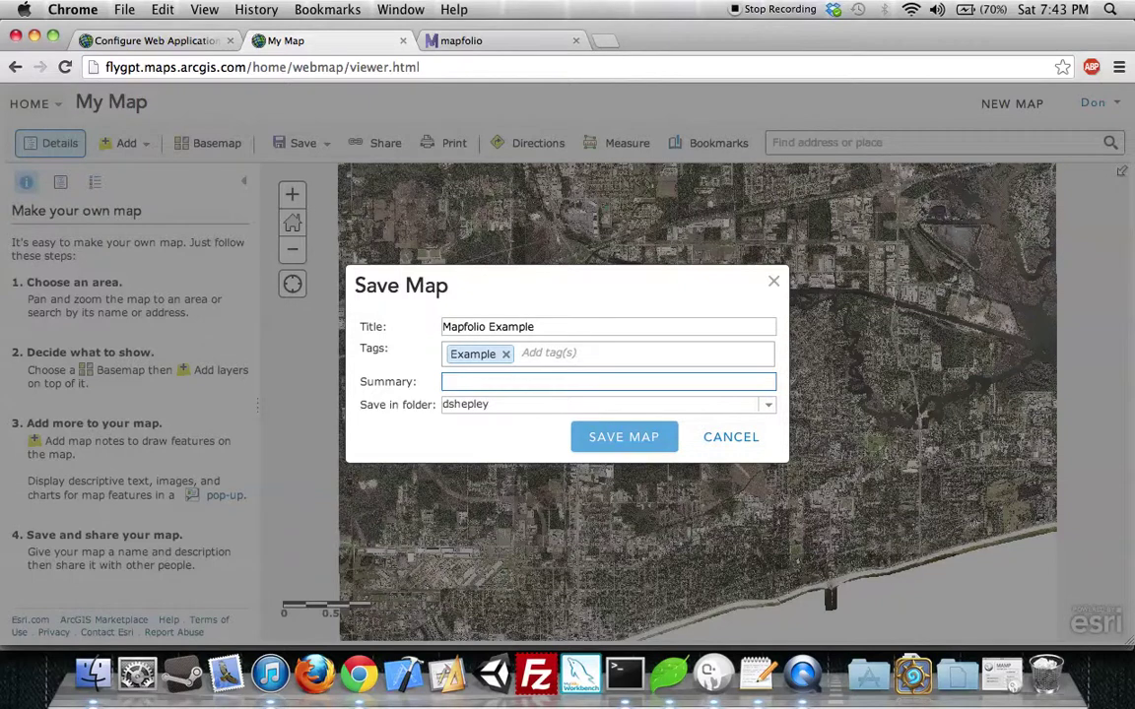
type("This is an example app.")
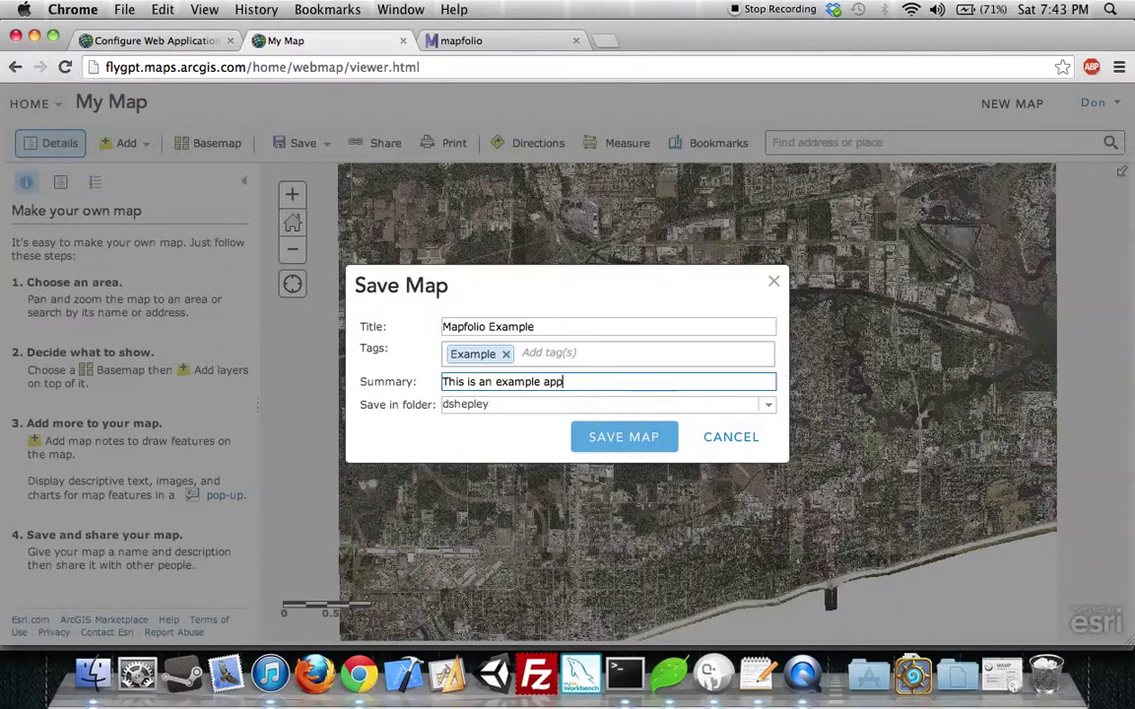
left_click(629, 439)
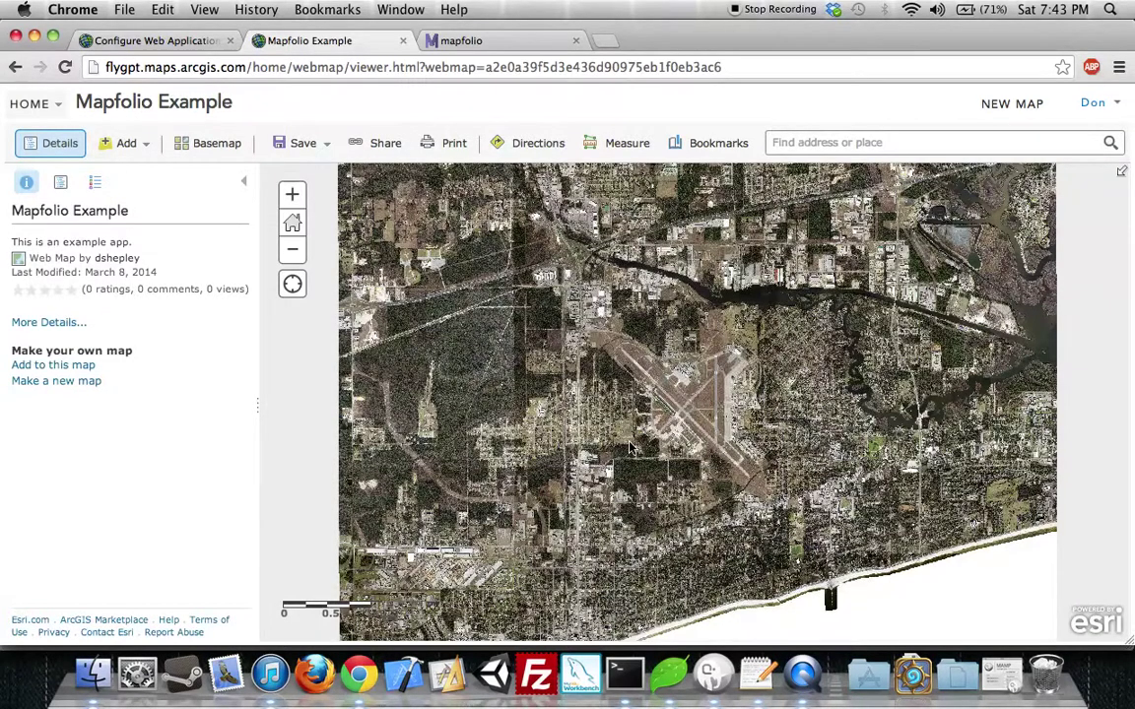
Share the map with Gulfport - Biloxi International Airport and publish it as a web application using the GEO-Jobe mapfolio template
left_click(361, 142)
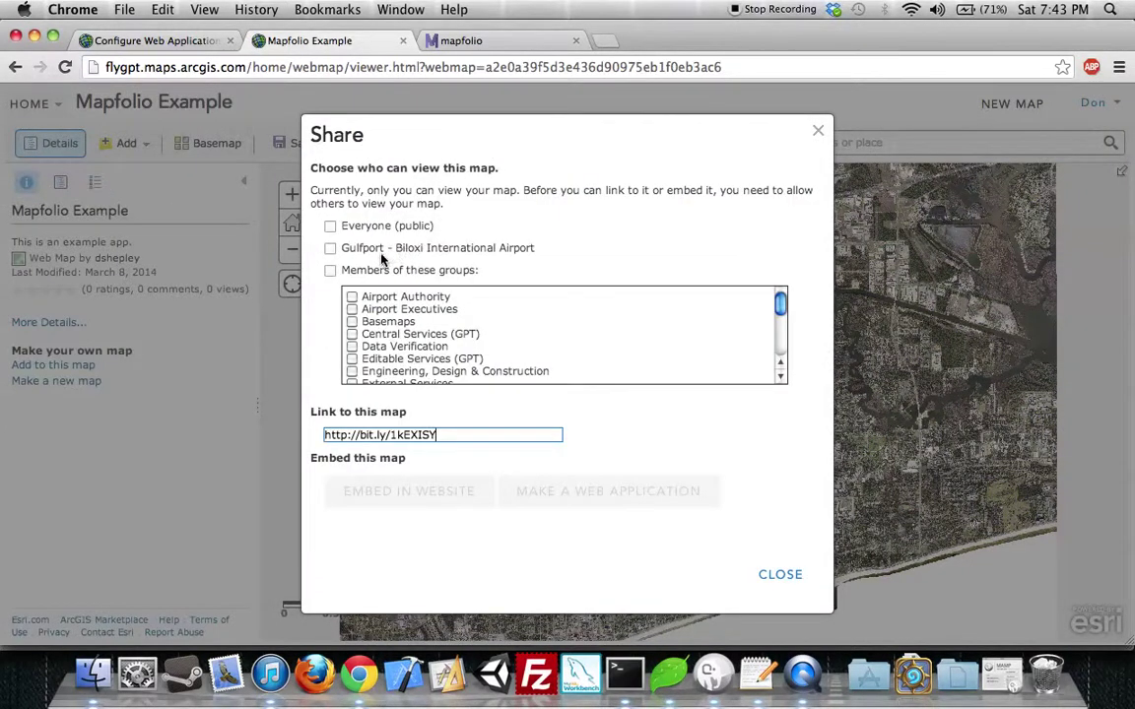
left_click(330, 248)
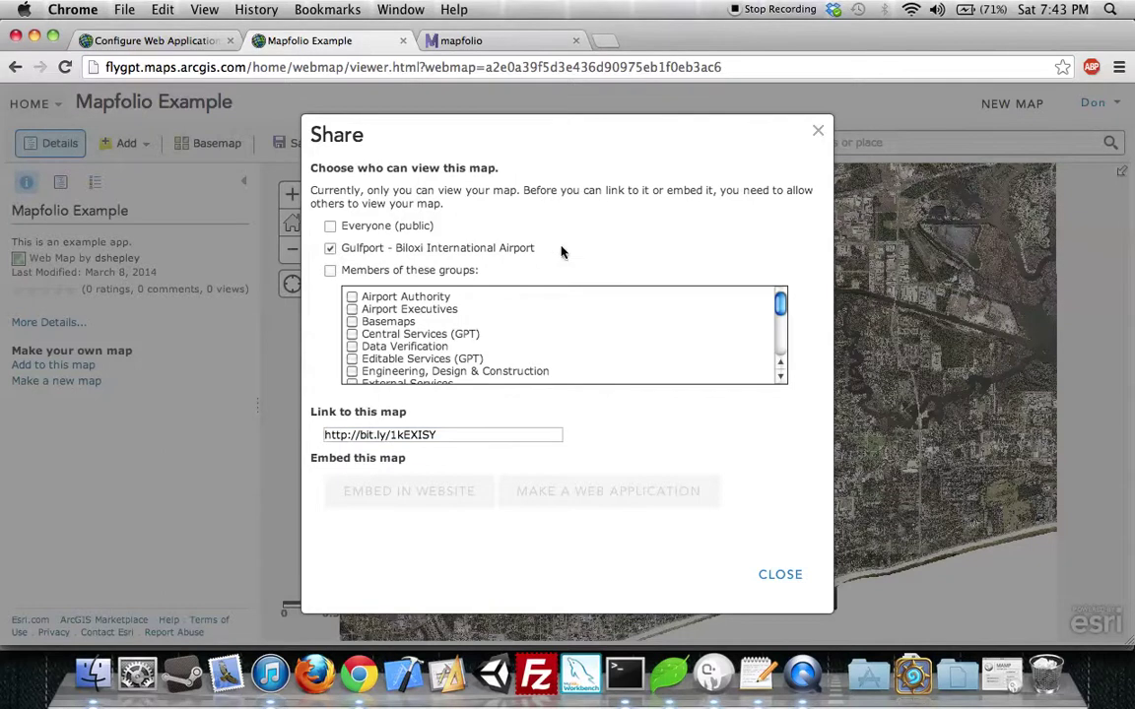
left_click(645, 500)
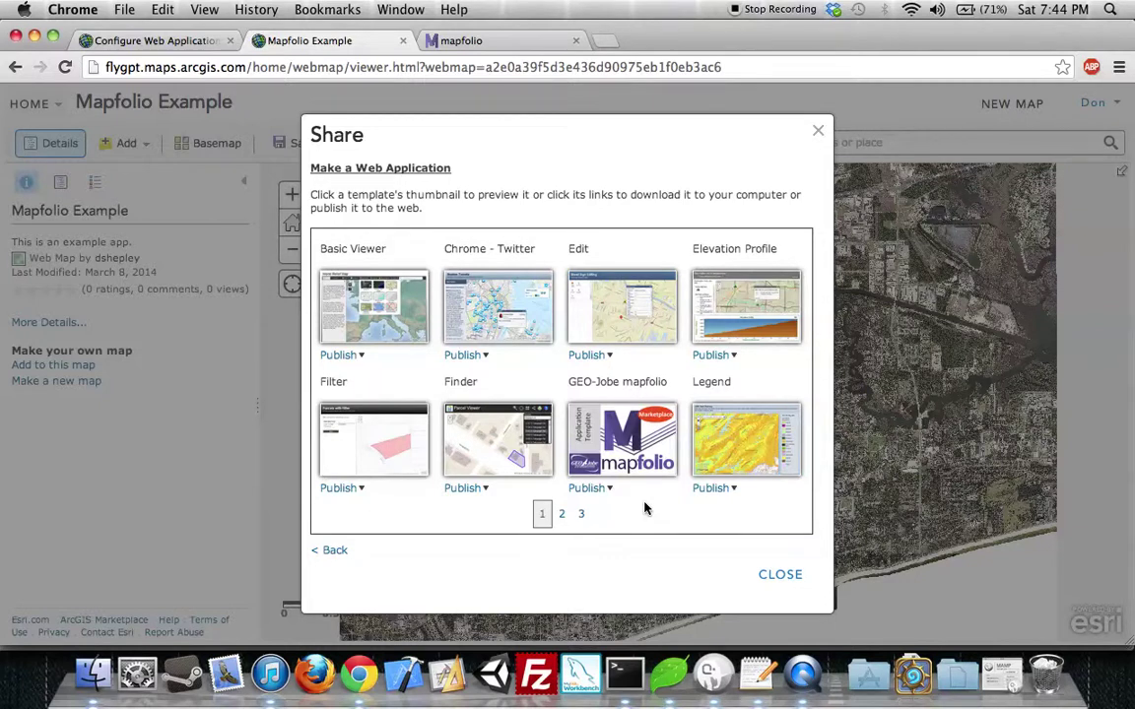
left_click(588, 488)
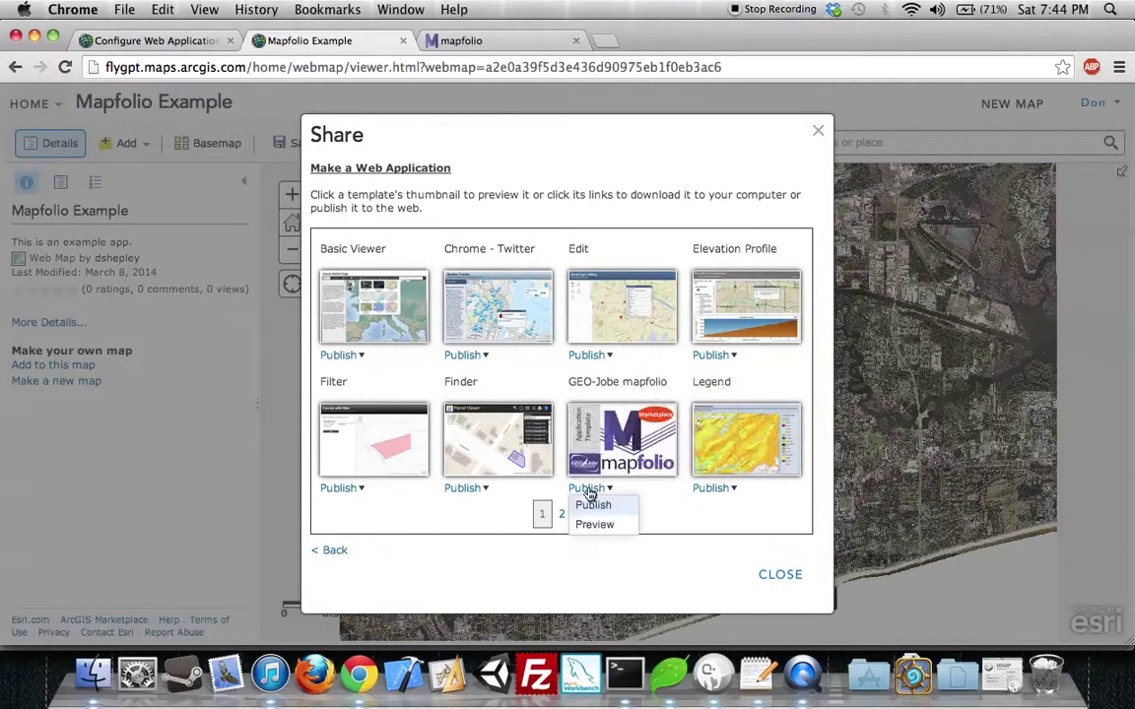
left_click(589, 505)
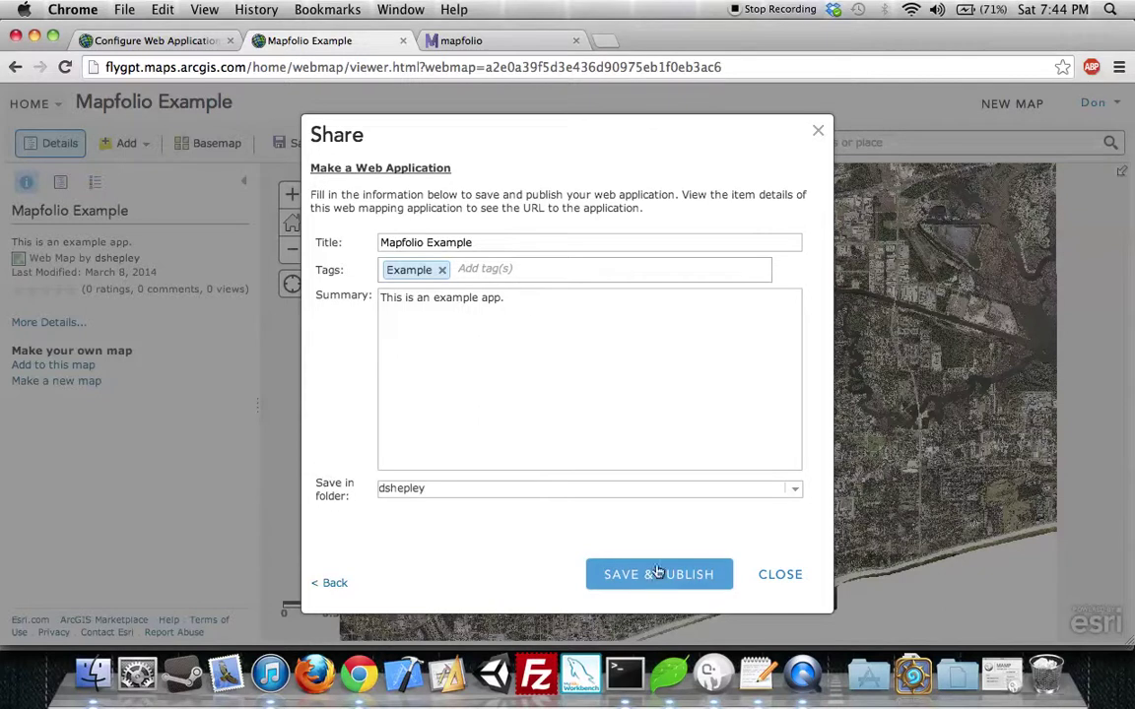
left_click(653, 579)
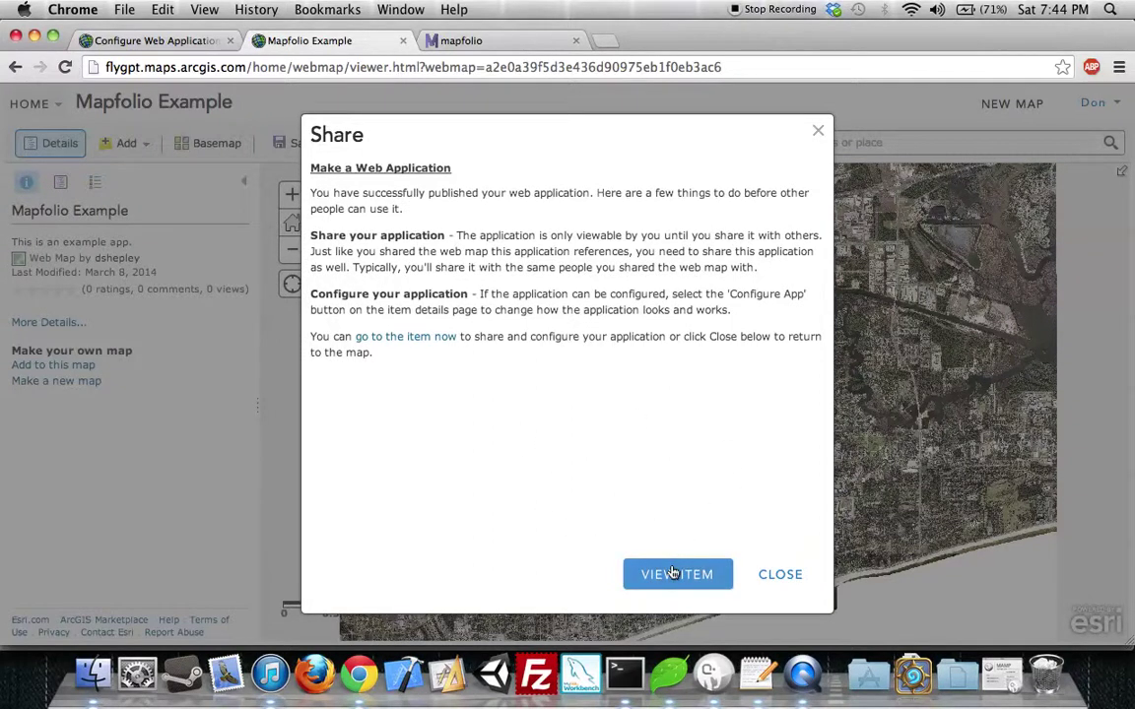
Launch the published application from the URL in its item properties and approve GEO-Jobe mapfolio's access to the account information
left_click(672, 572)
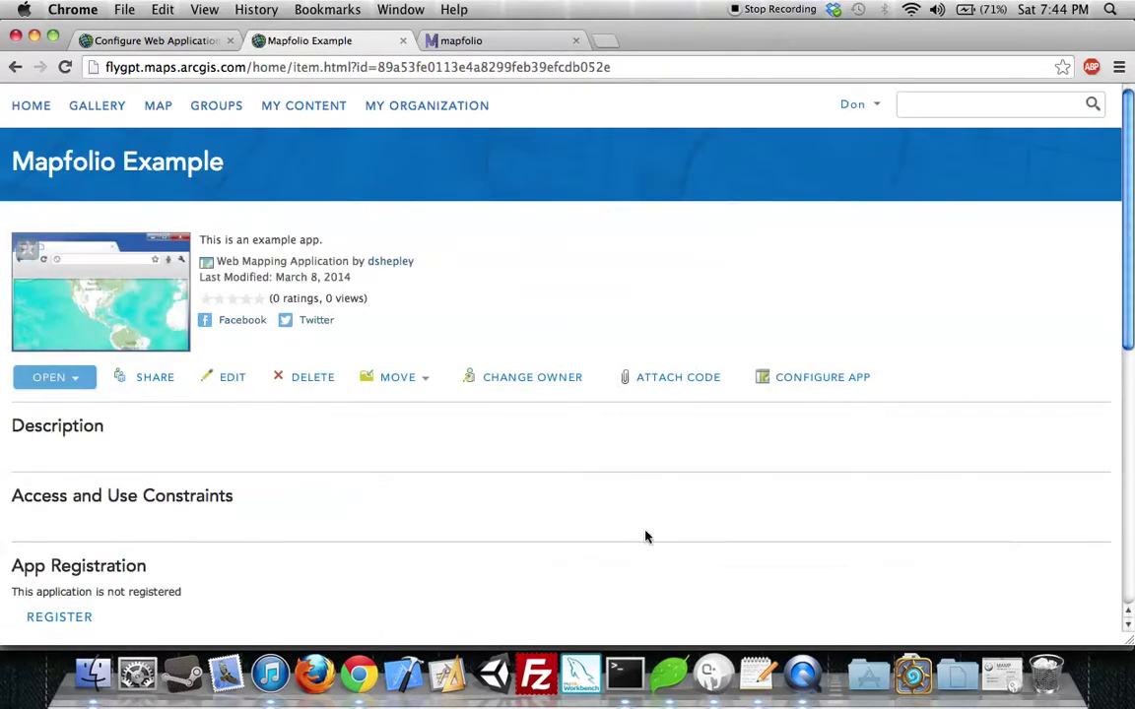
scroll(573, 365, "down", 3)
scroll(572, 365, "down", 1)
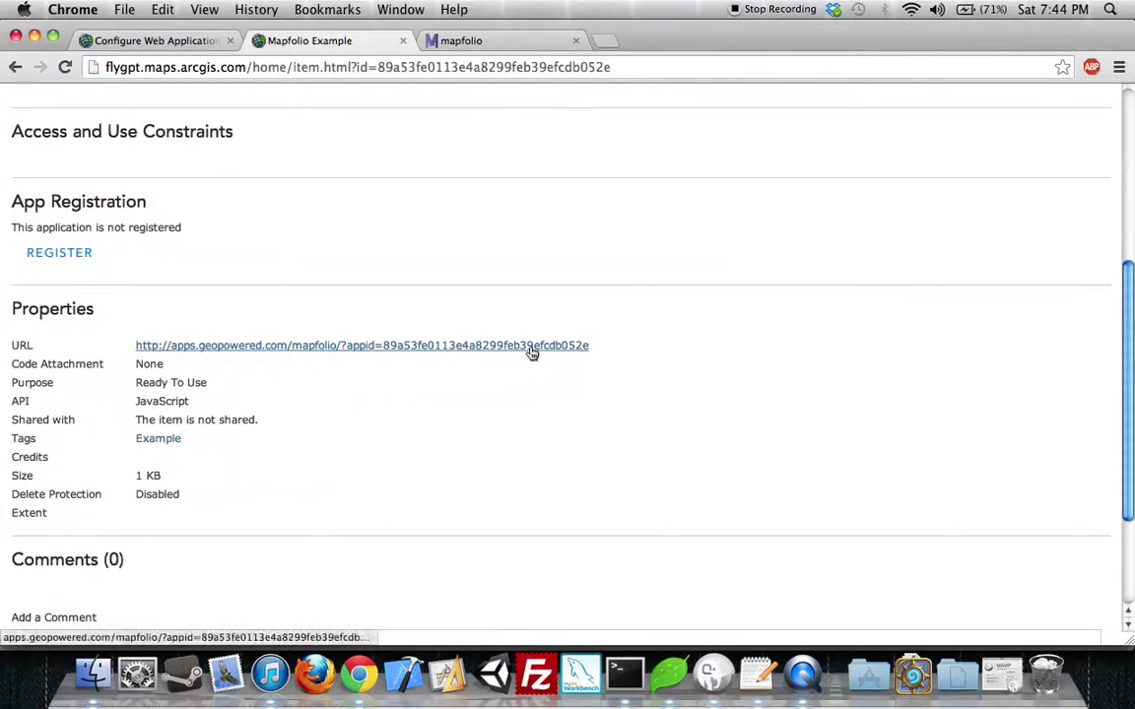
left_click(531, 346)
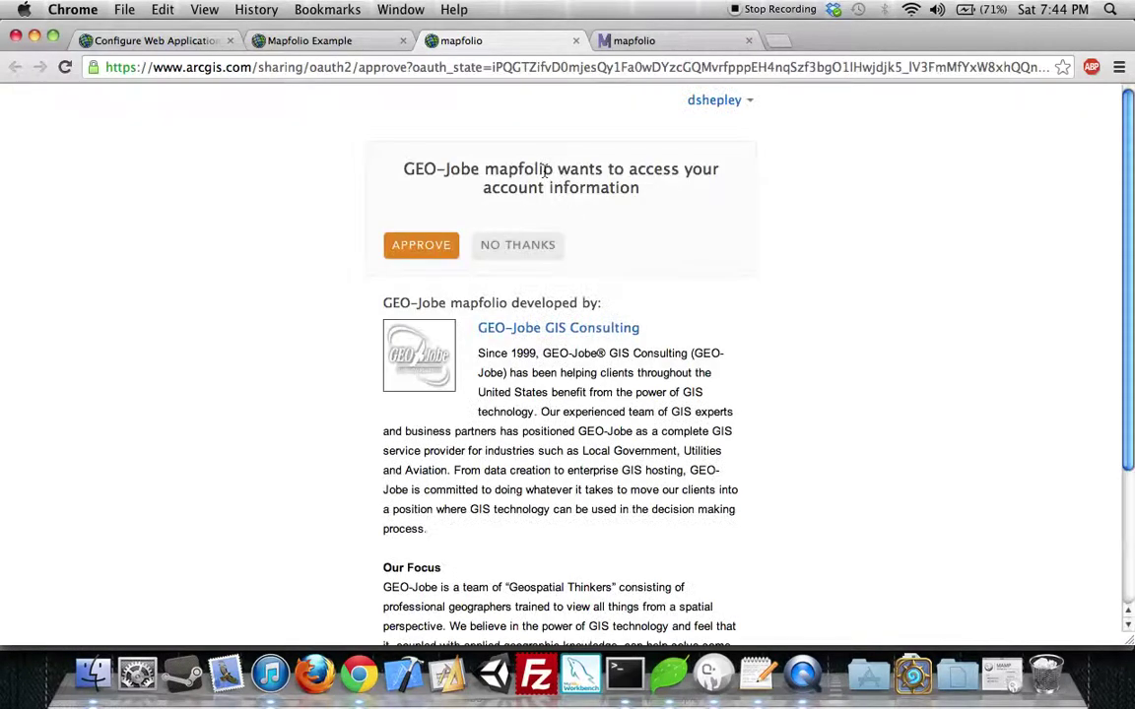
left_click(433, 244)
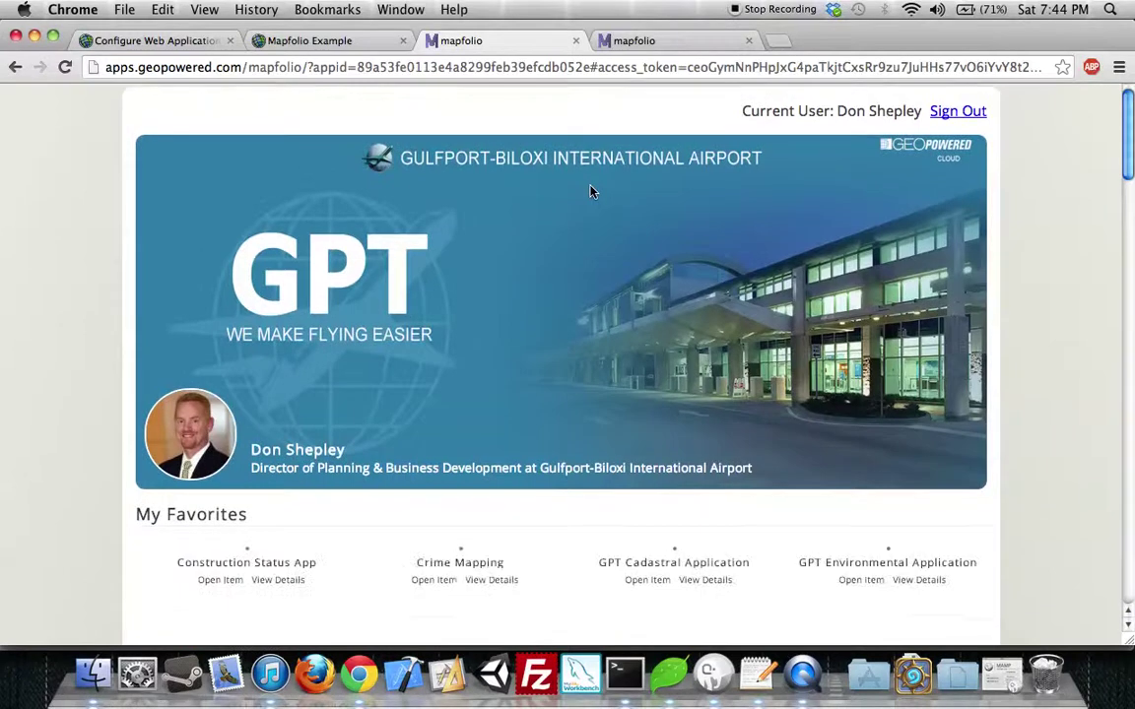
Look through the banner, favorites and groups on the mapfolio application page
scroll(590, 191, "down", 10)
scroll(590, 191, "down", 3)
scroll(589, 191, "up", 4)
scroll(590, 191, "down", 3)
scroll(590, 191, "up", 5)
scroll(591, 191, "up", 5)
Configure the Mapfolio Example app to use a filter tag, set the tag filter to "Content Dashboard", and save the configuration
left_click(344, 41)
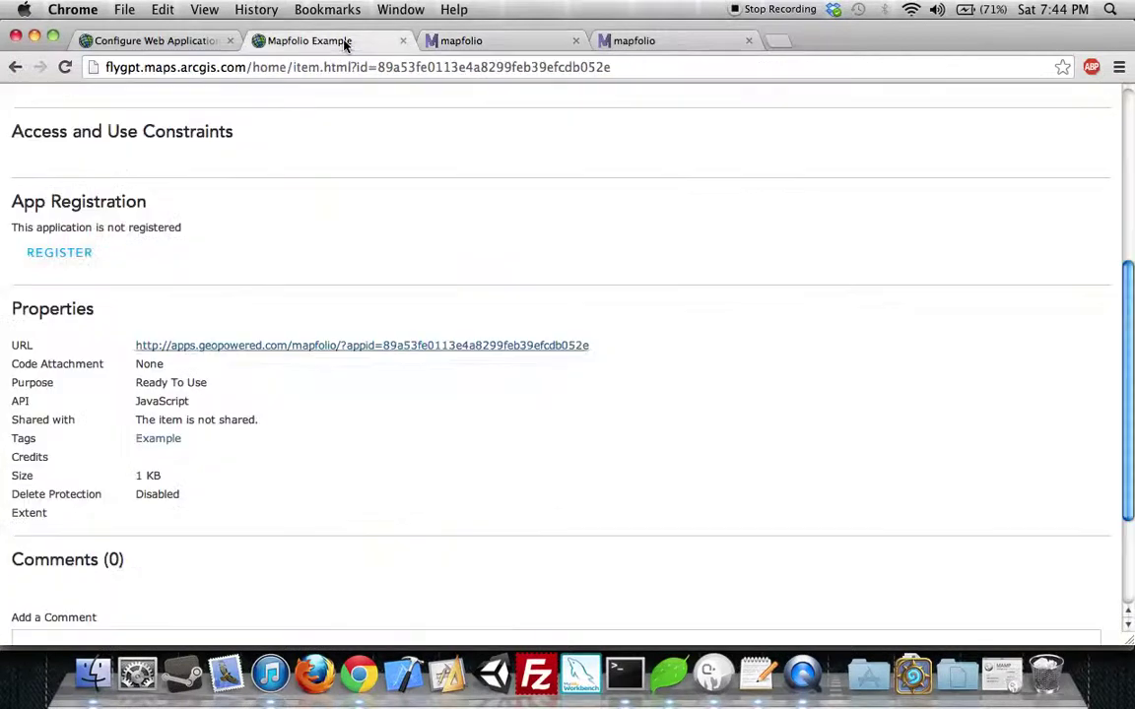
scroll(413, 246, "up", 5)
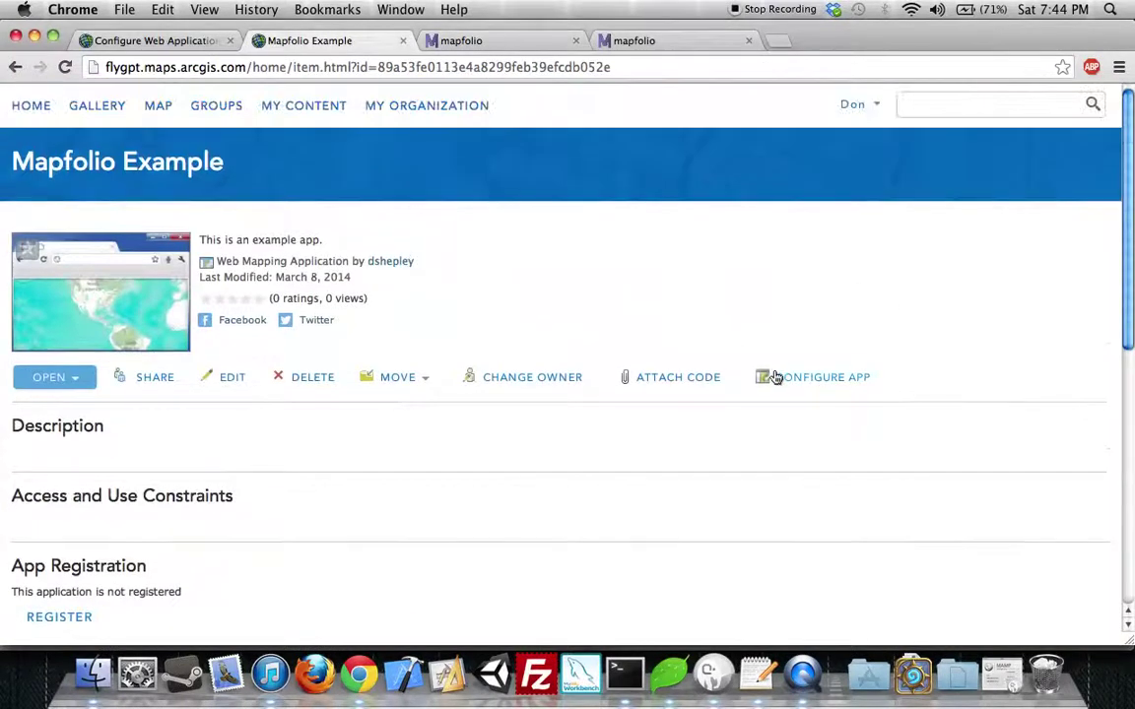
left_click(773, 375)
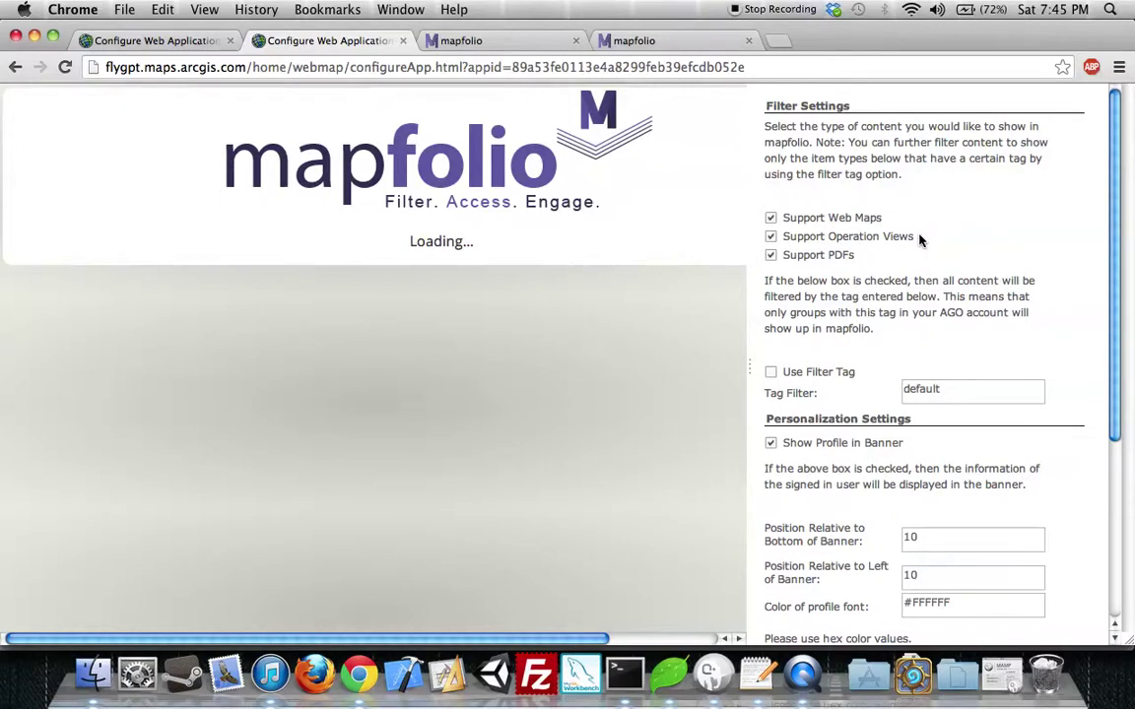
scroll(919, 240, "down", 3)
scroll(886, 247, "down", 3)
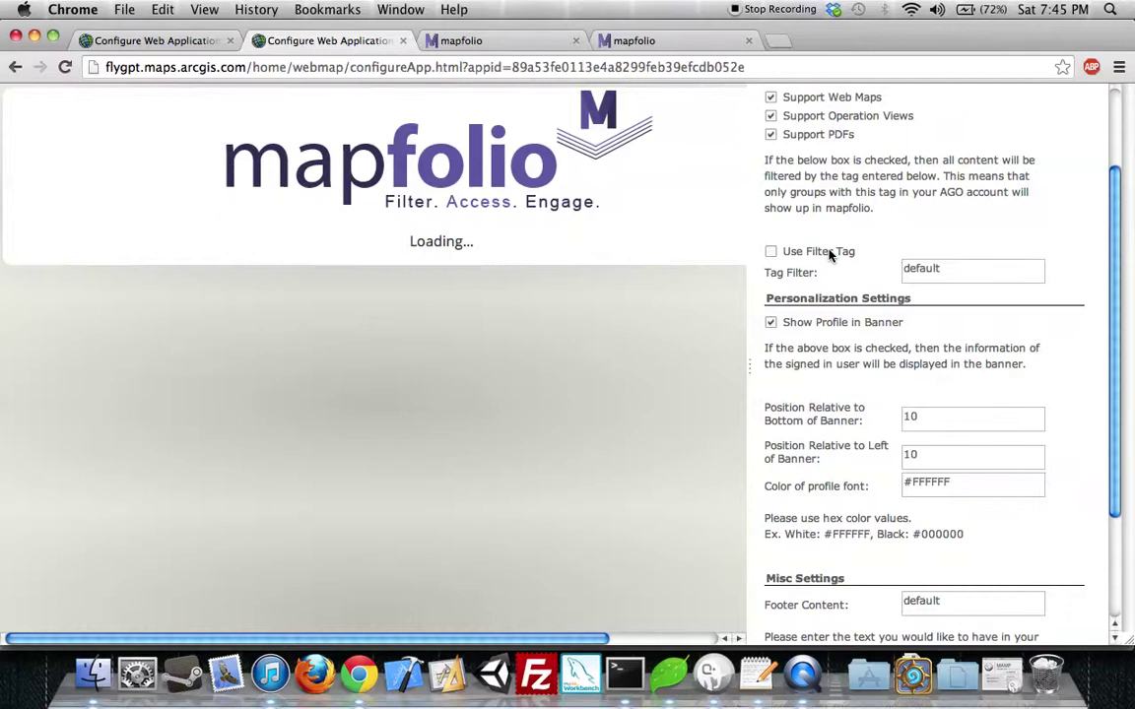
left_click(771, 253)
left_click_drag(968, 266, 884, 261)
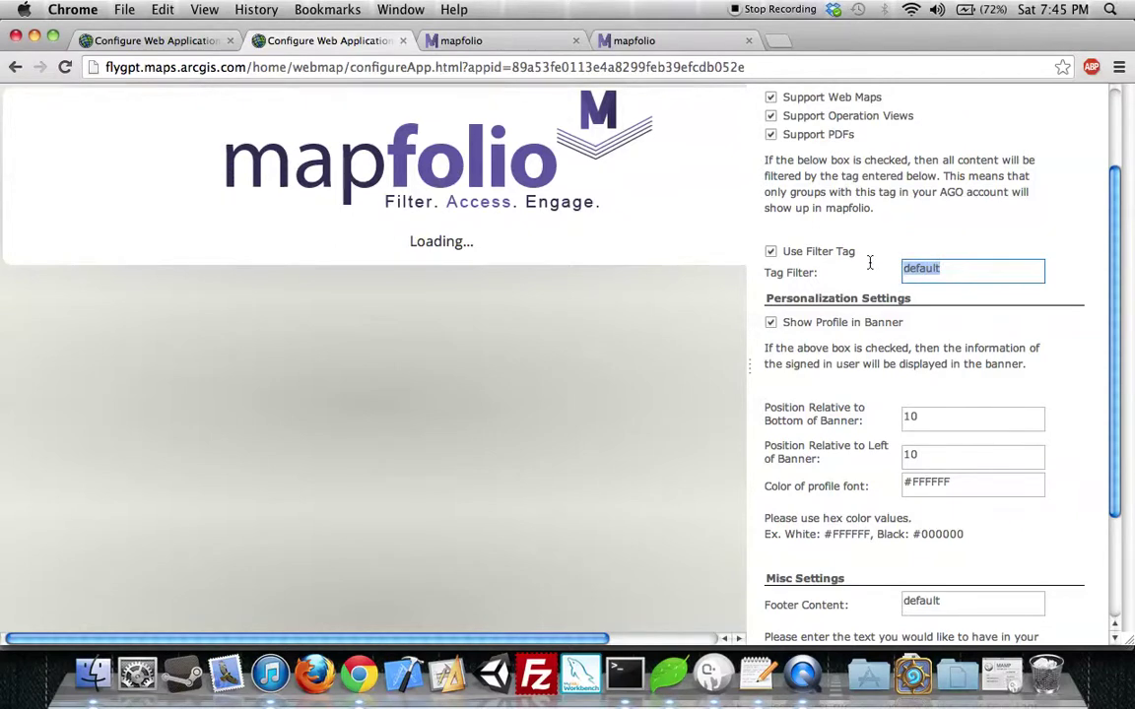
type("Content Dashboard")
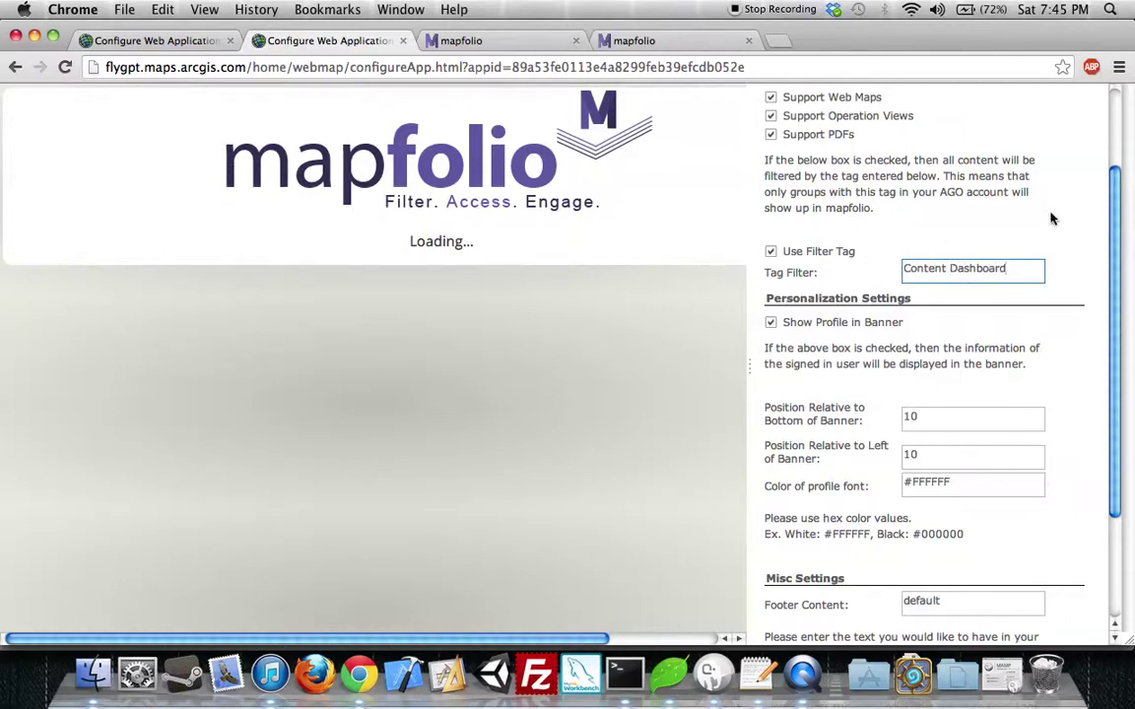
scroll(1050, 219, "down", 3)
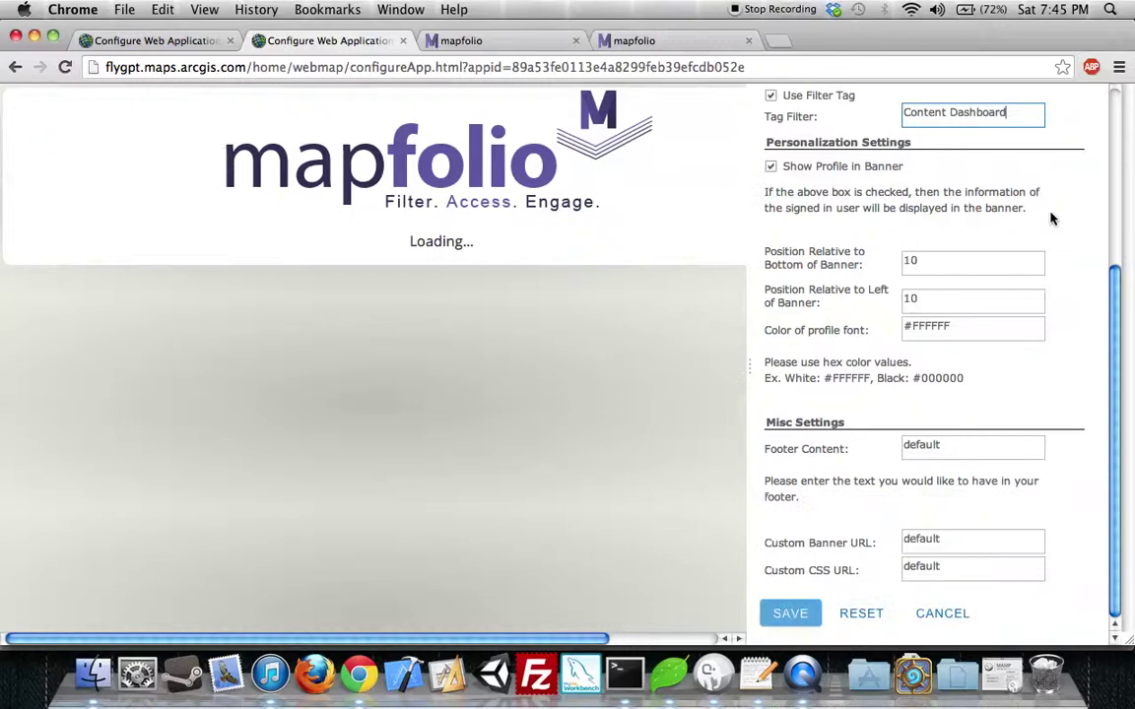
left_click(785, 616)
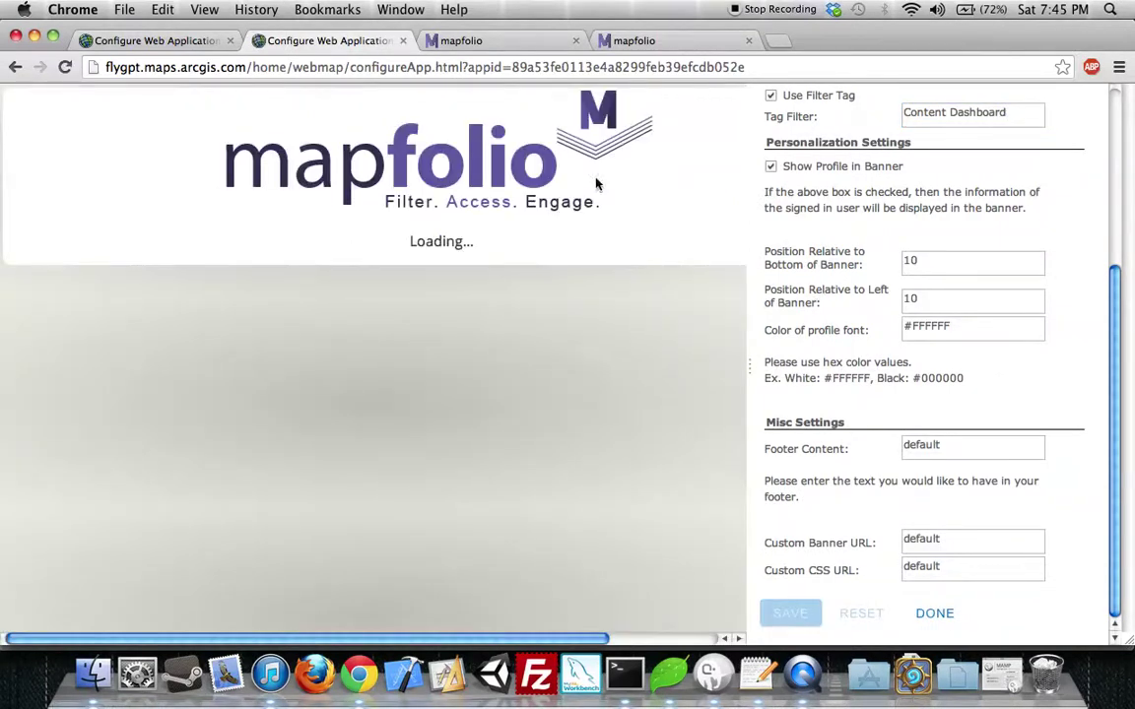
Reload the published mapfolio application and review its favorites and groups with the tag filter applied
left_click(455, 40)
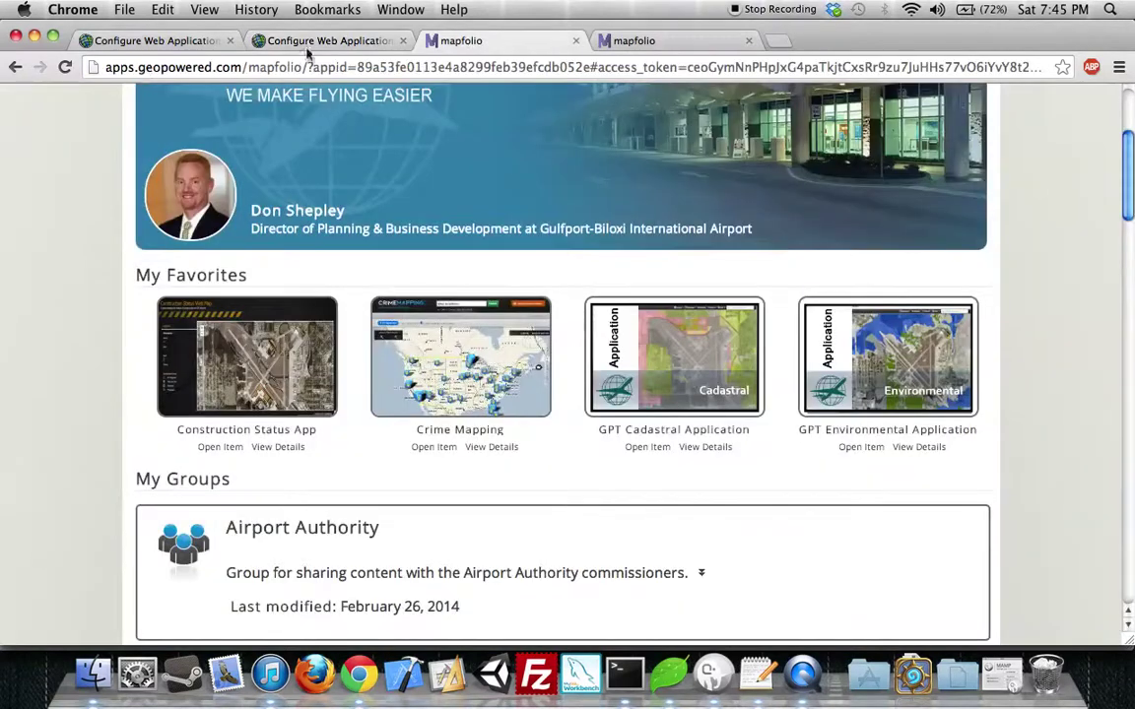
left_click(65, 67)
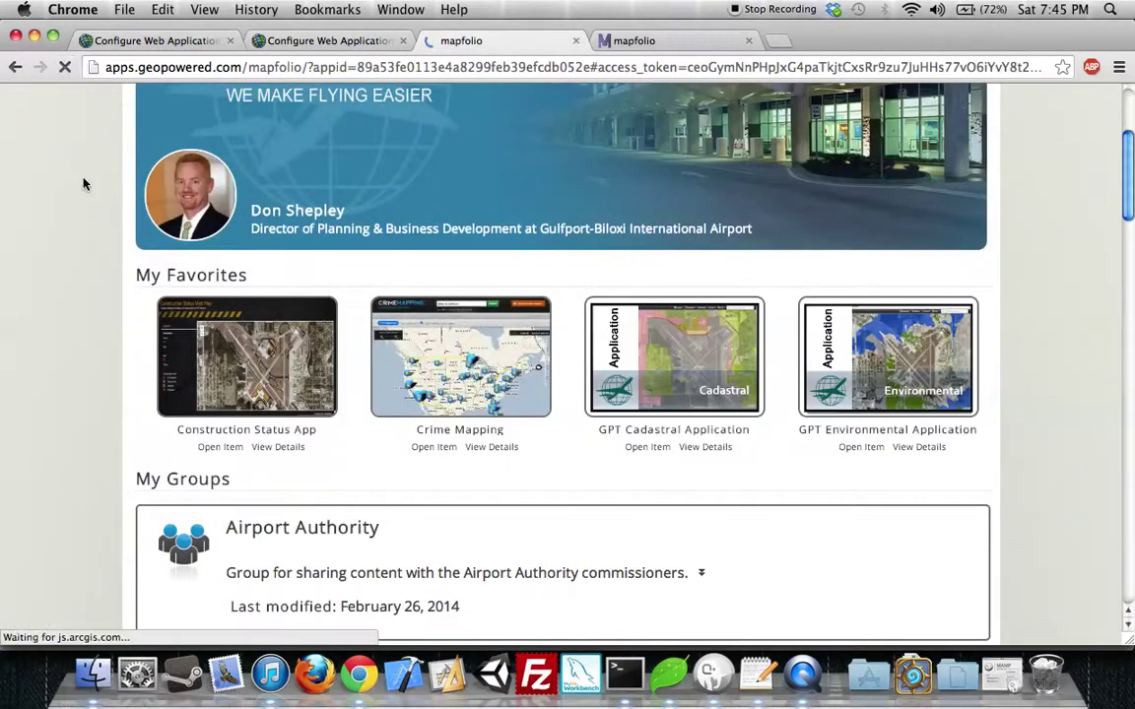
scroll(84, 185, "down", 5)
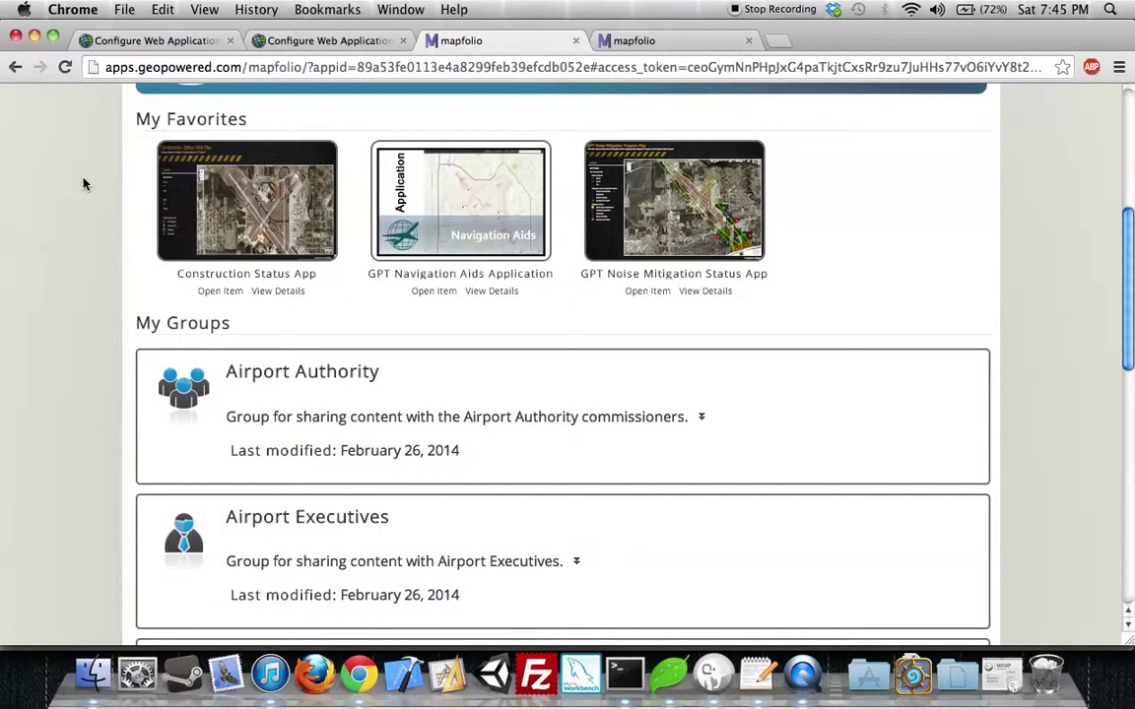
scroll(83, 184, "down", 8)
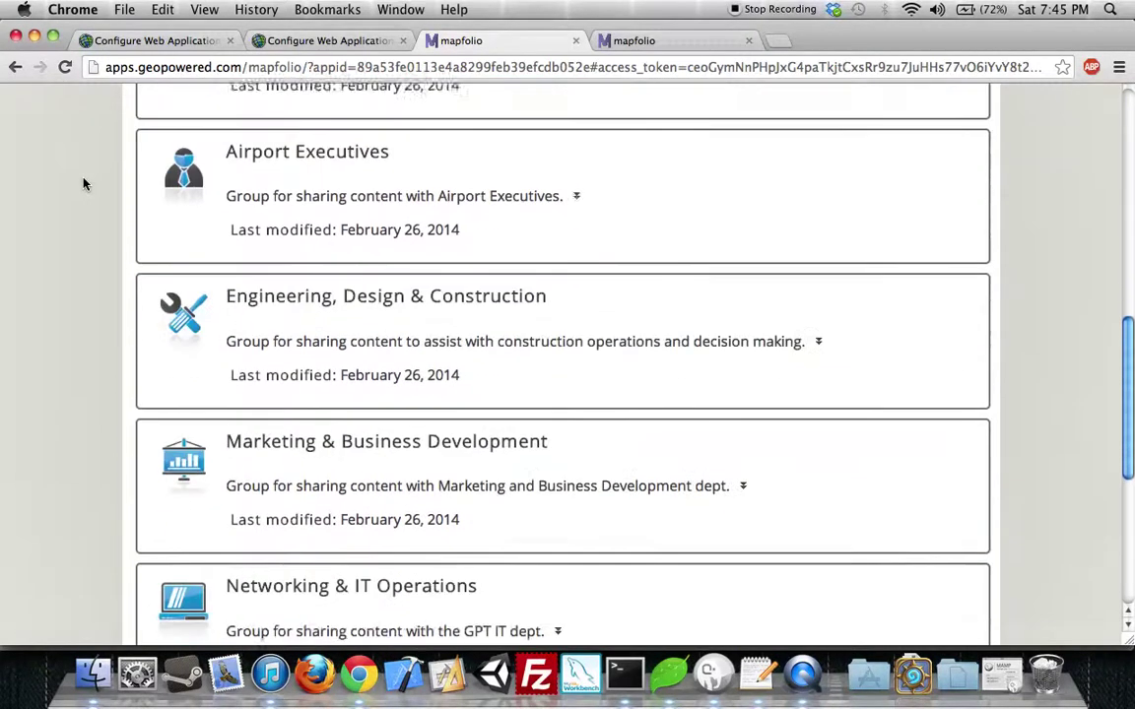
scroll(83, 184, "up", 3)
scroll(83, 184, "down", 10)
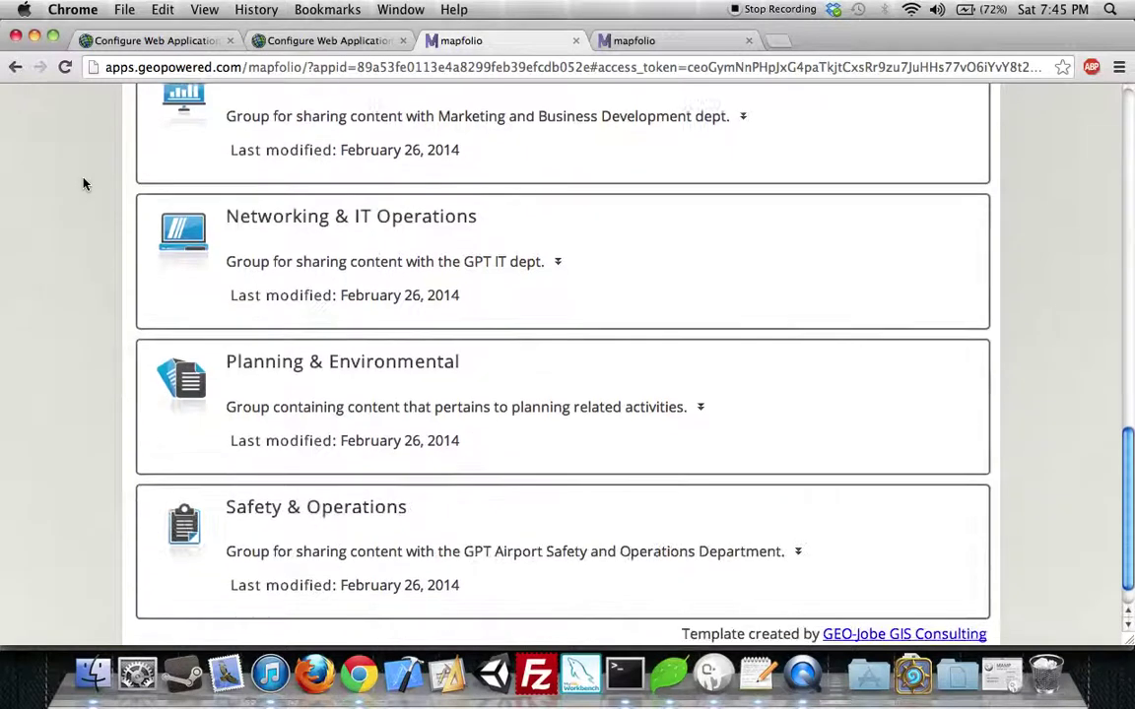
scroll(84, 184, "up", 12)
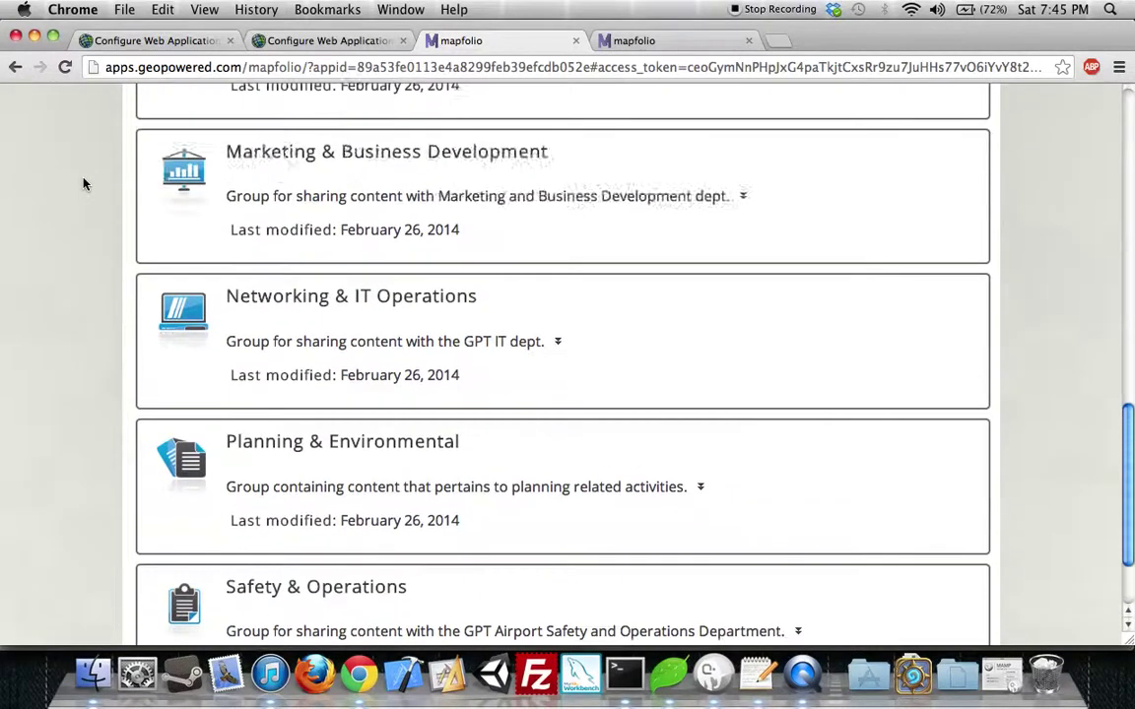
Turn off the Use Filter Tag option in the app's configuration and save the change
scroll(84, 184, "down", 1)
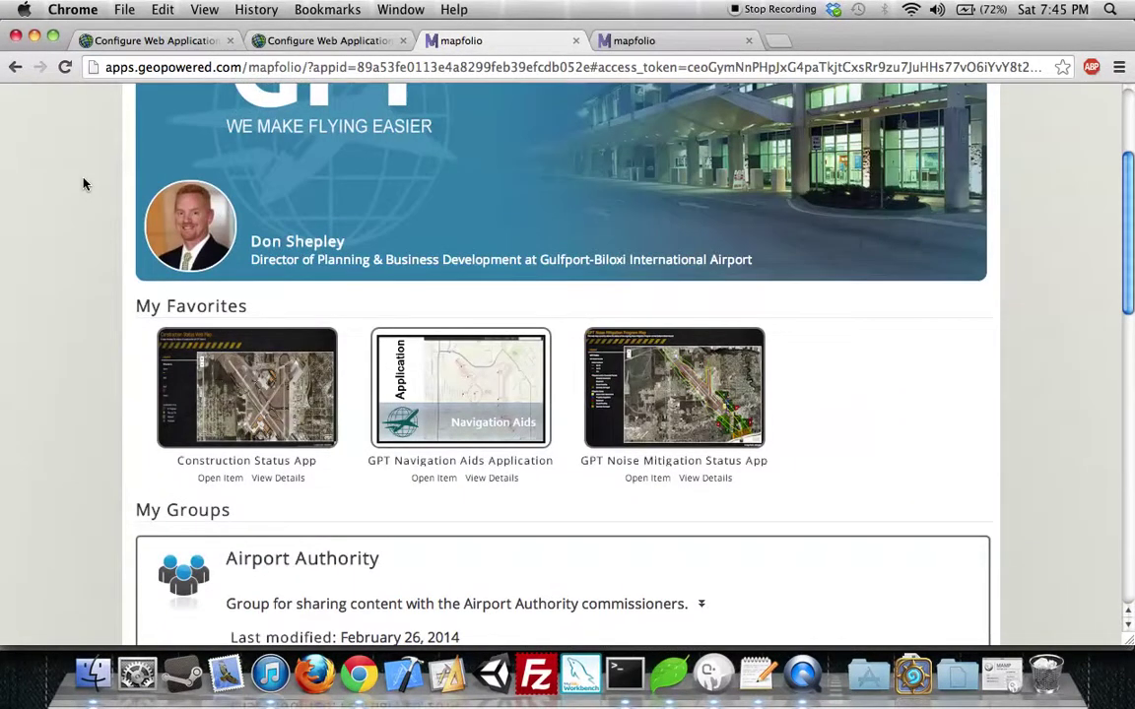
left_click(308, 40)
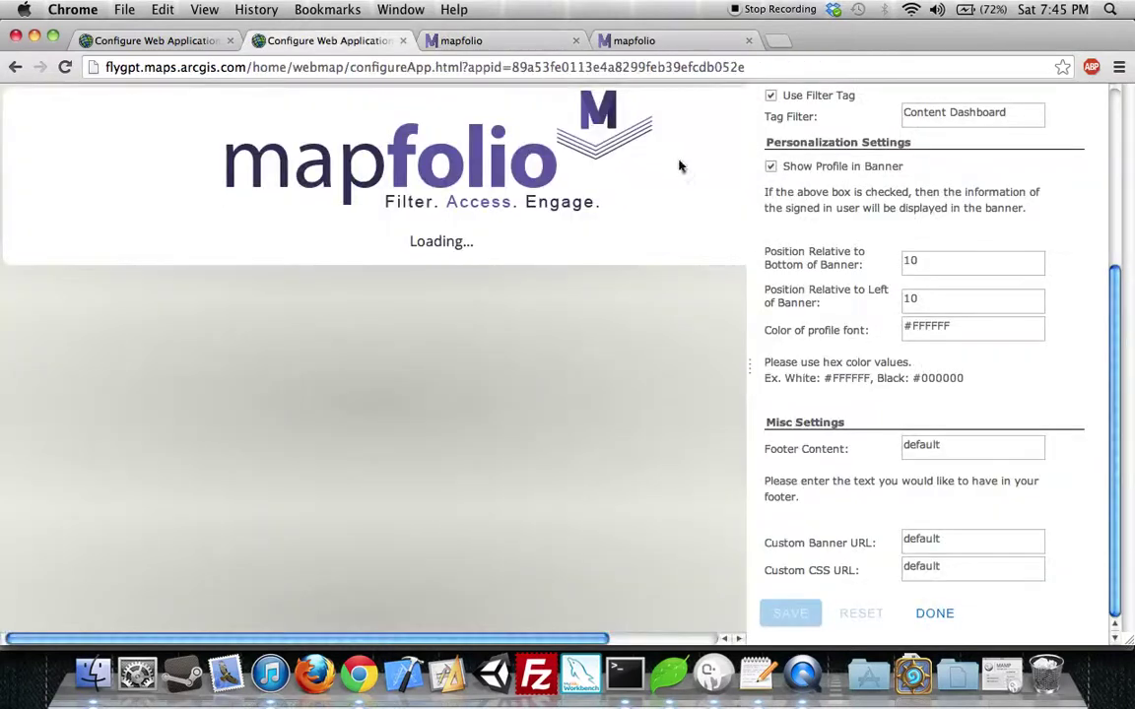
scroll(780, 170, "up", 3)
left_click(770, 164)
scroll(847, 187, "down", 2)
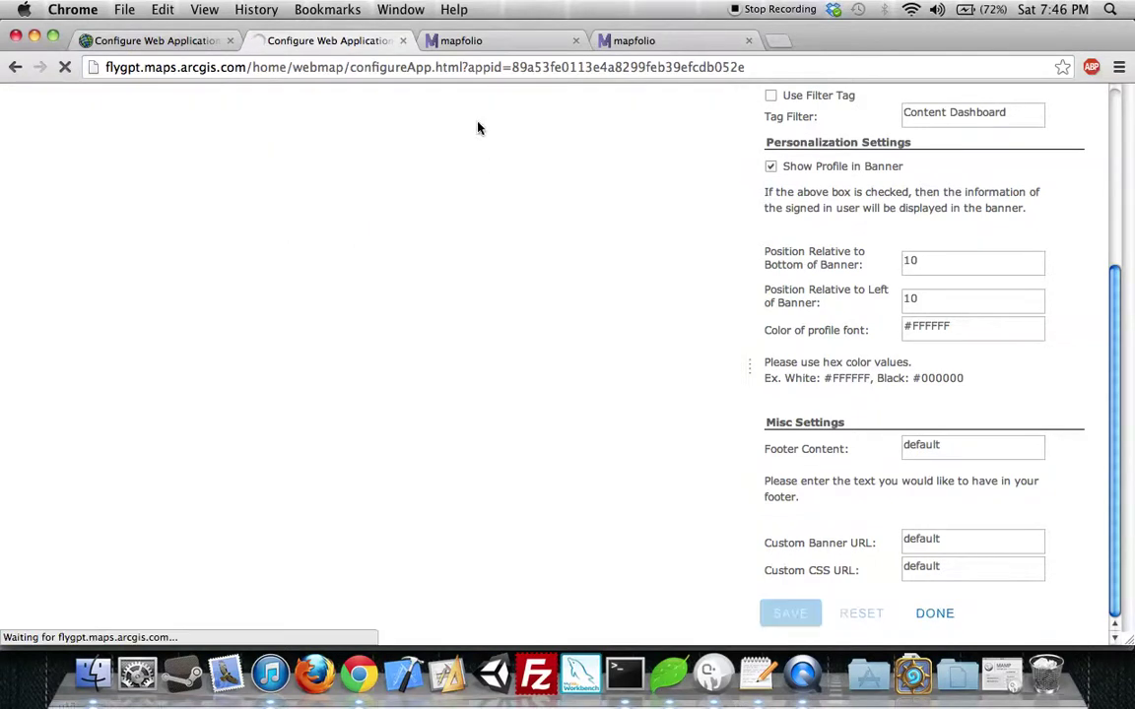
Reload the published mapfolio application and review its favorites and groups without the tag filter
left_click(433, 39)
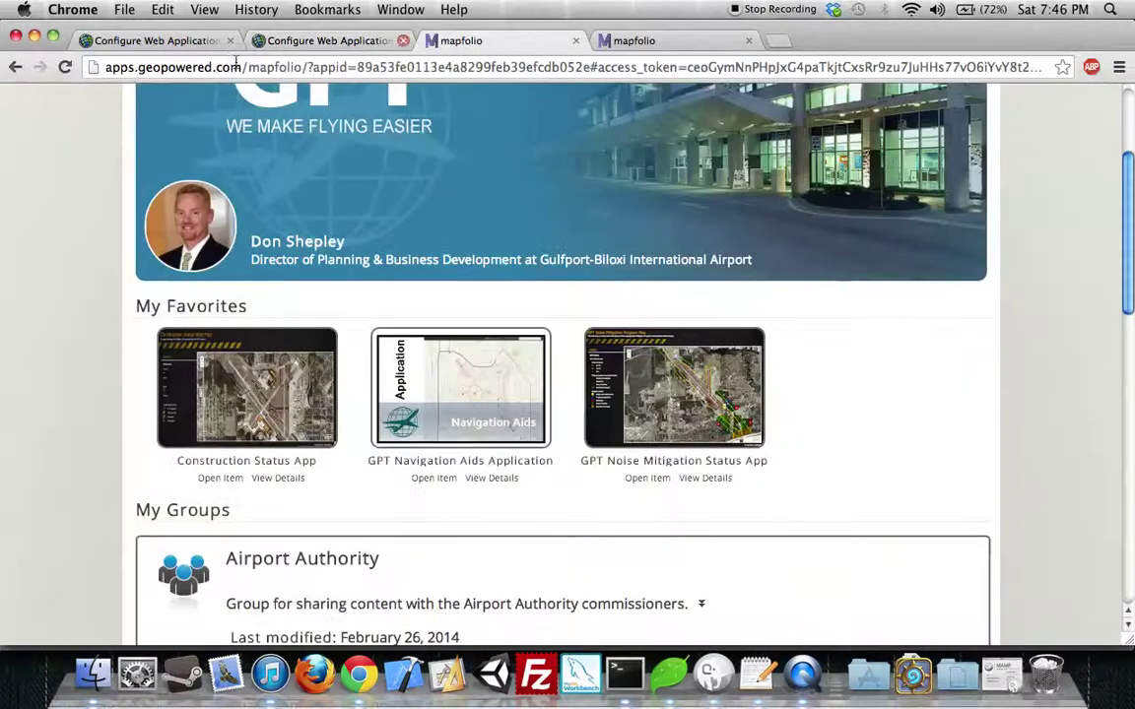
left_click(64, 66)
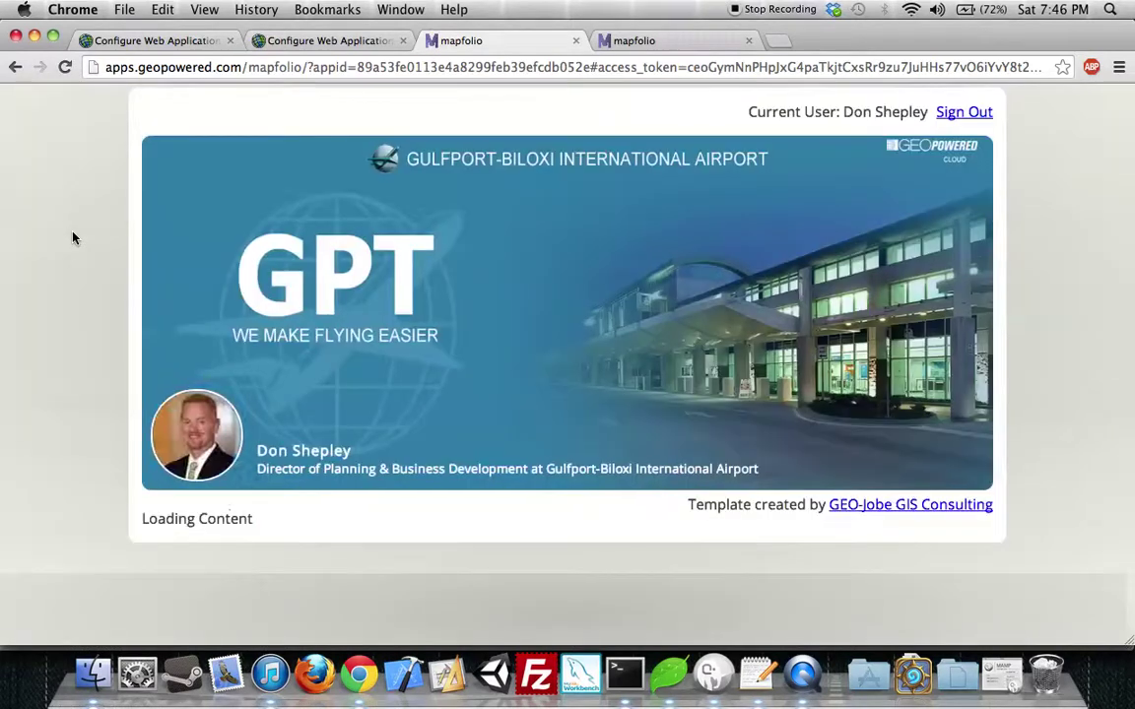
scroll(72, 237, "down", 5)
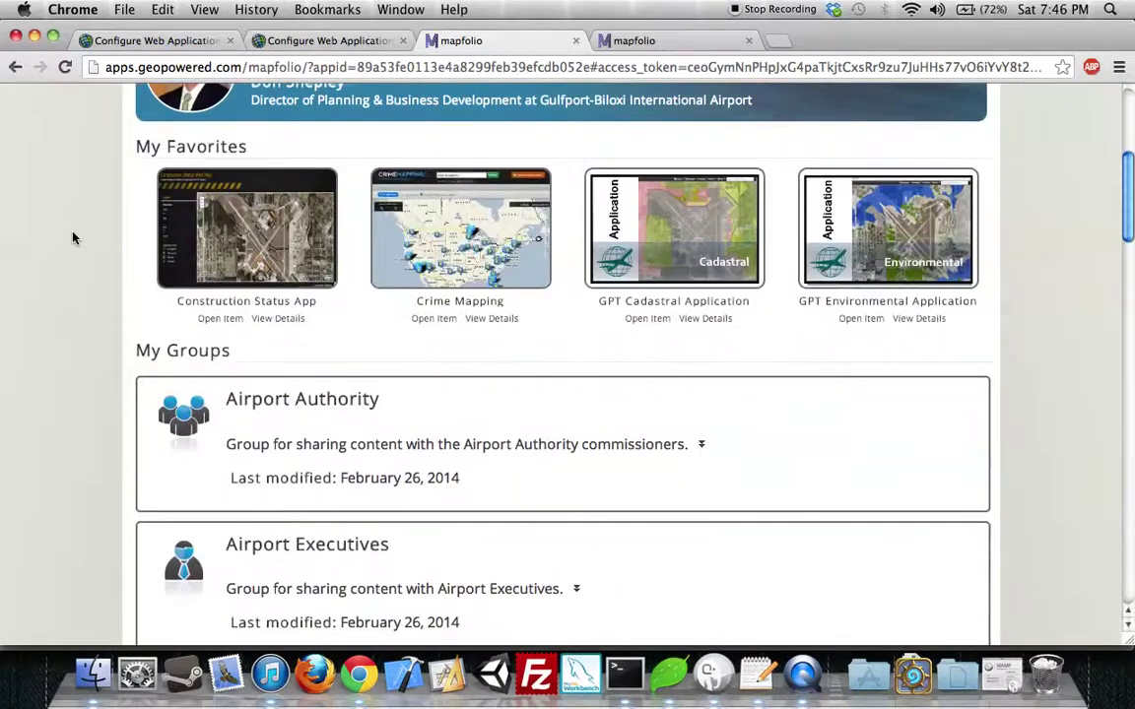
scroll(72, 237, "down", 5)
scroll(72, 237, "up", 5)
scroll(72, 237, "up", 3)
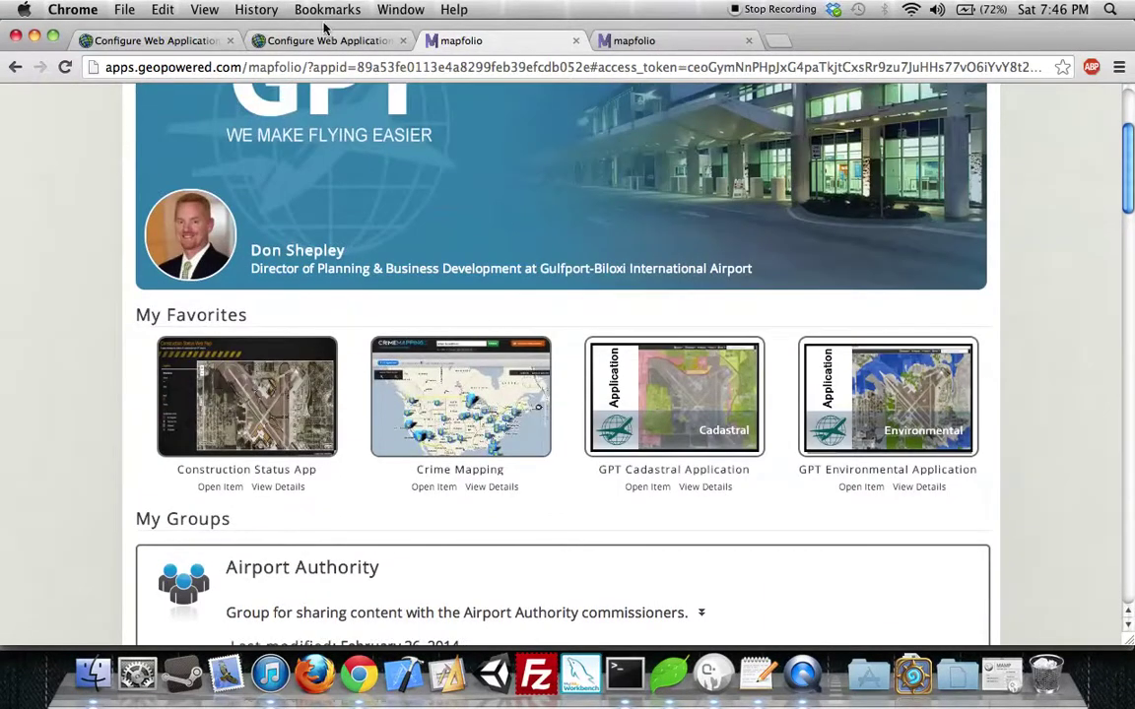
Set the footer content in the app's configuration to "<p>Example </p>" and save the configuration
left_click(320, 39)
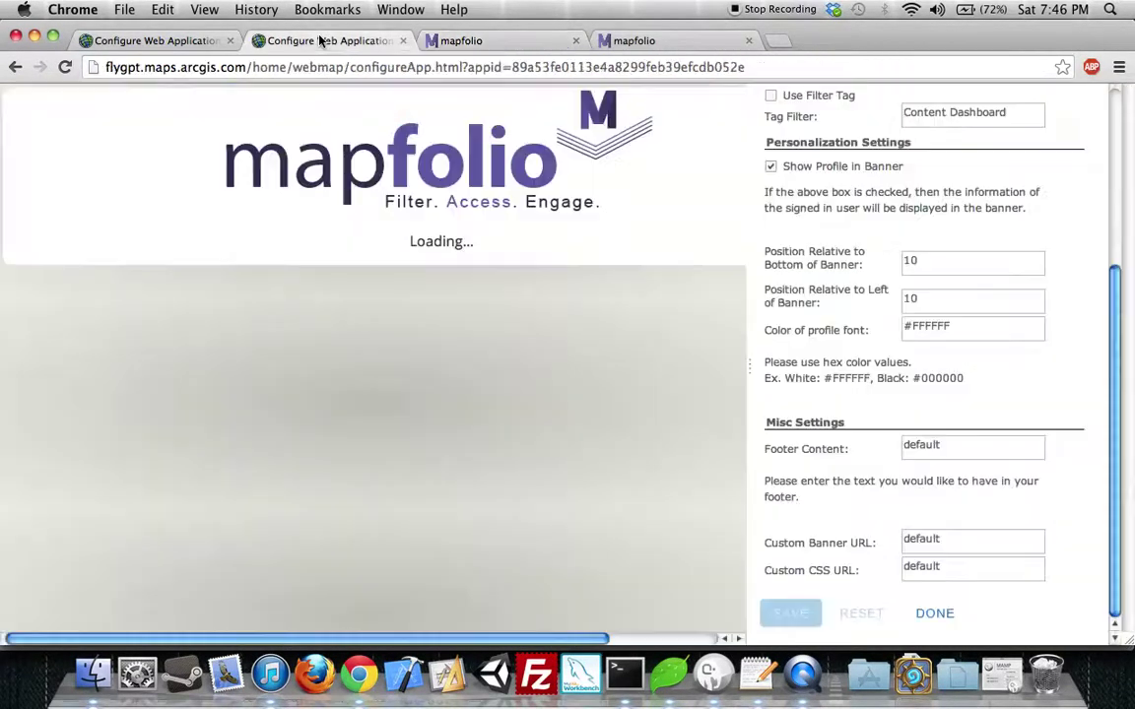
scroll(788, 227, "up", 5)
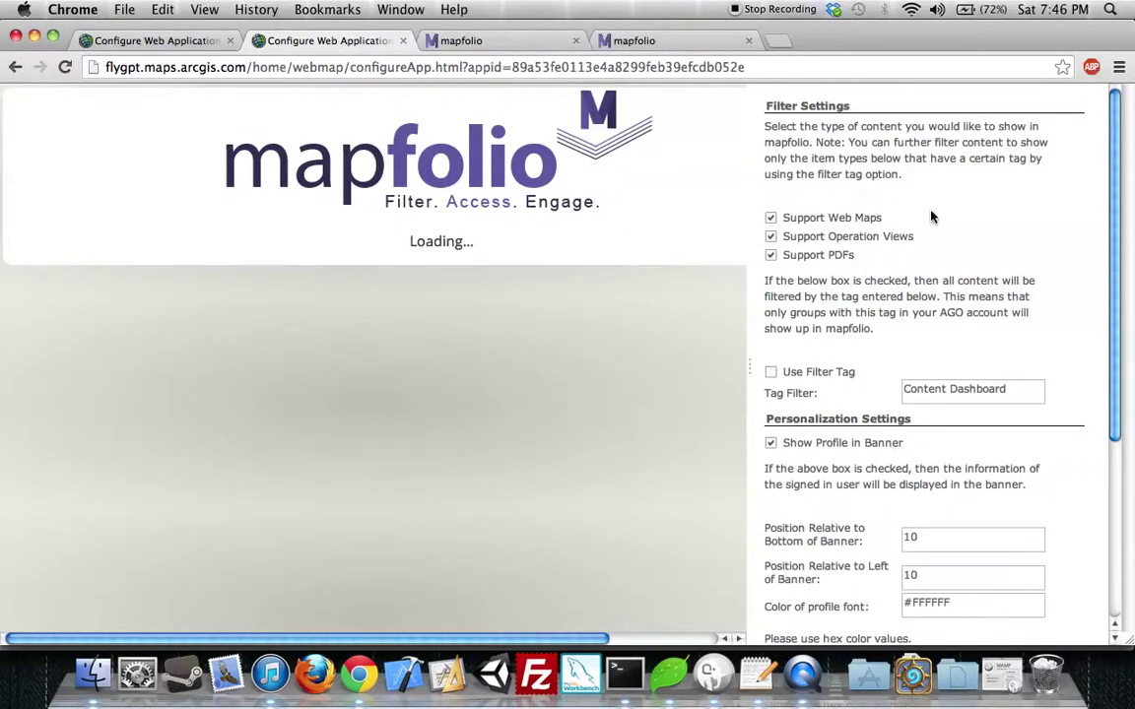
scroll(931, 216, "down", 5)
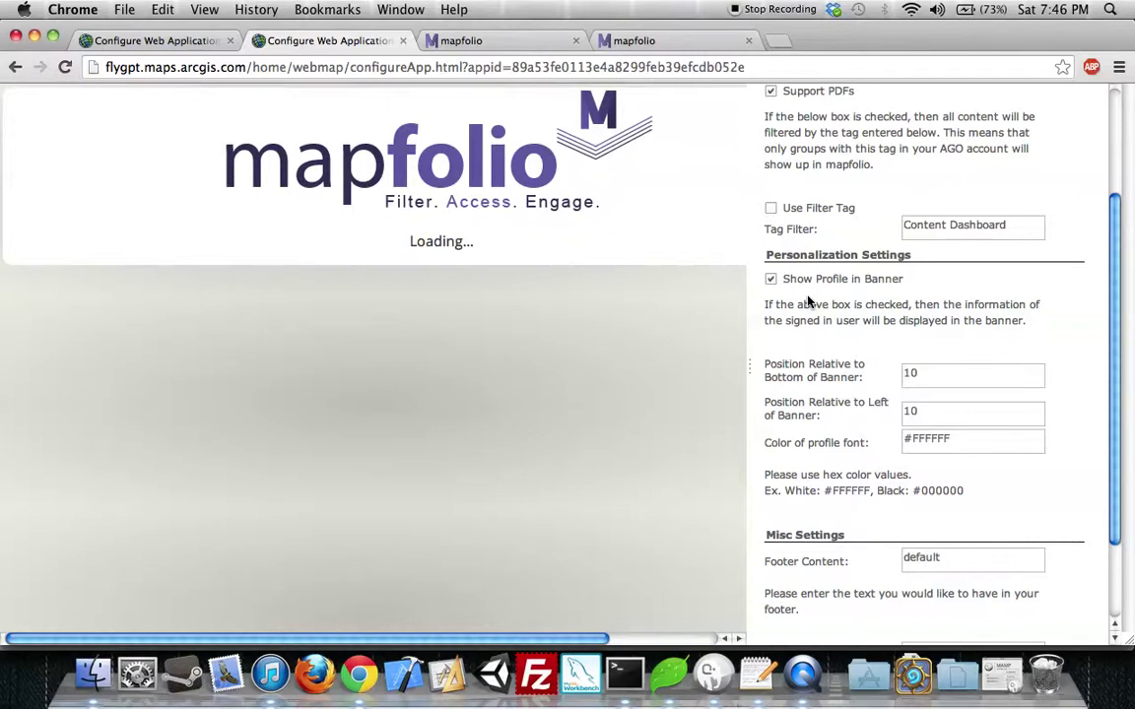
scroll(807, 302, "down", 2)
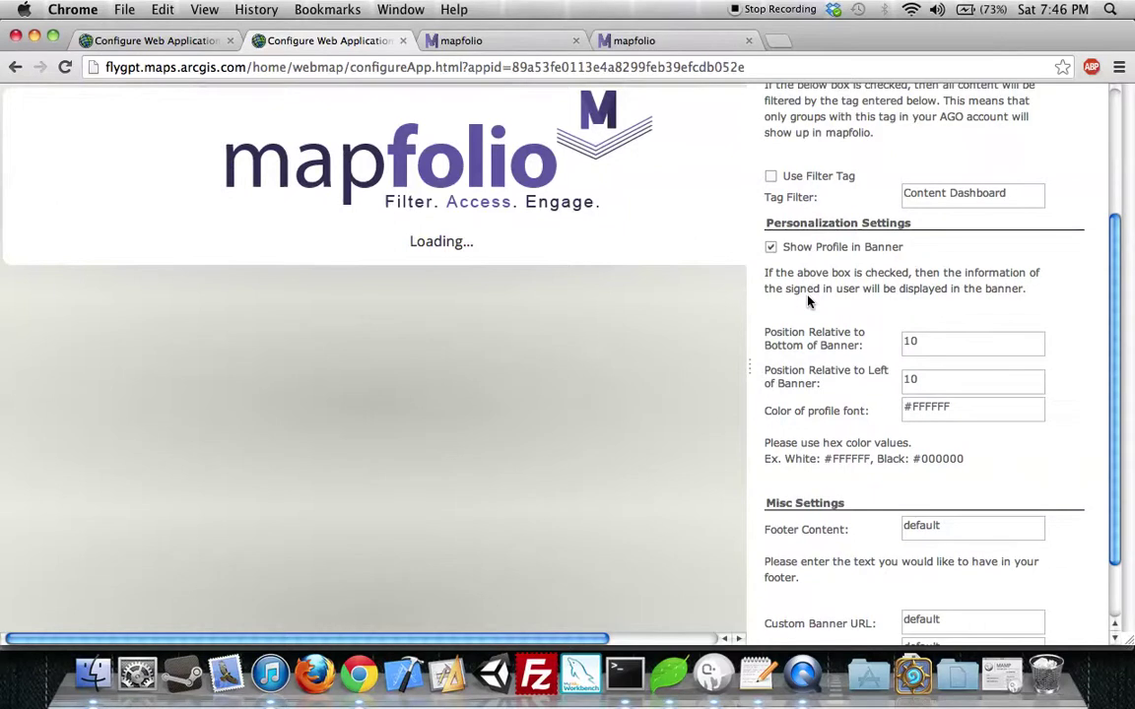
scroll(808, 301, "down", 3)
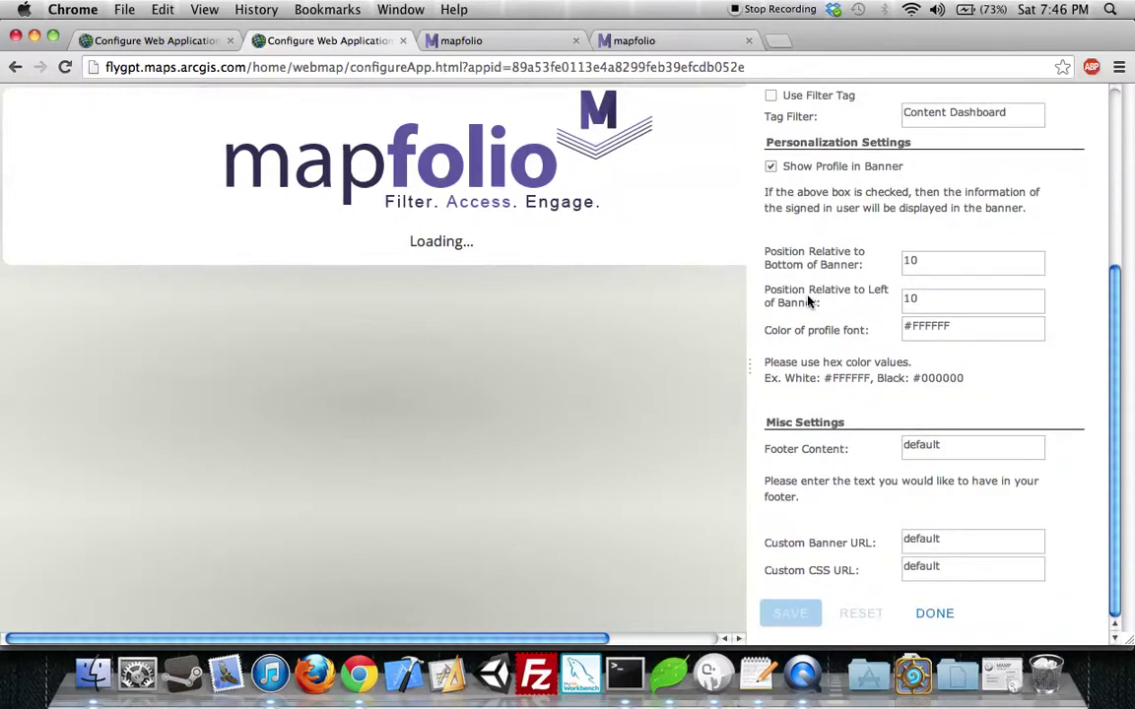
left_click_drag(941, 449, 858, 454)
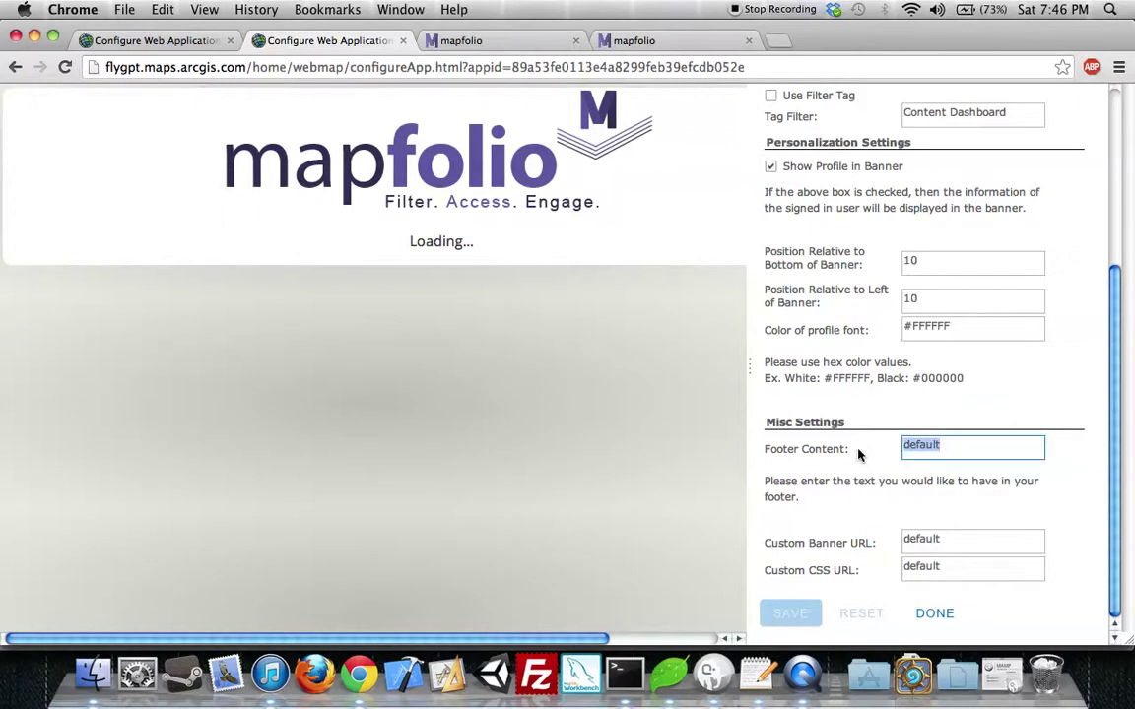
type("<p>")
type("Exmaple")
key("BackSpace")
key("BackSpace")
key("BackSpace")
key("BackSpace")
key("BackSpace")
type("ample </p>")
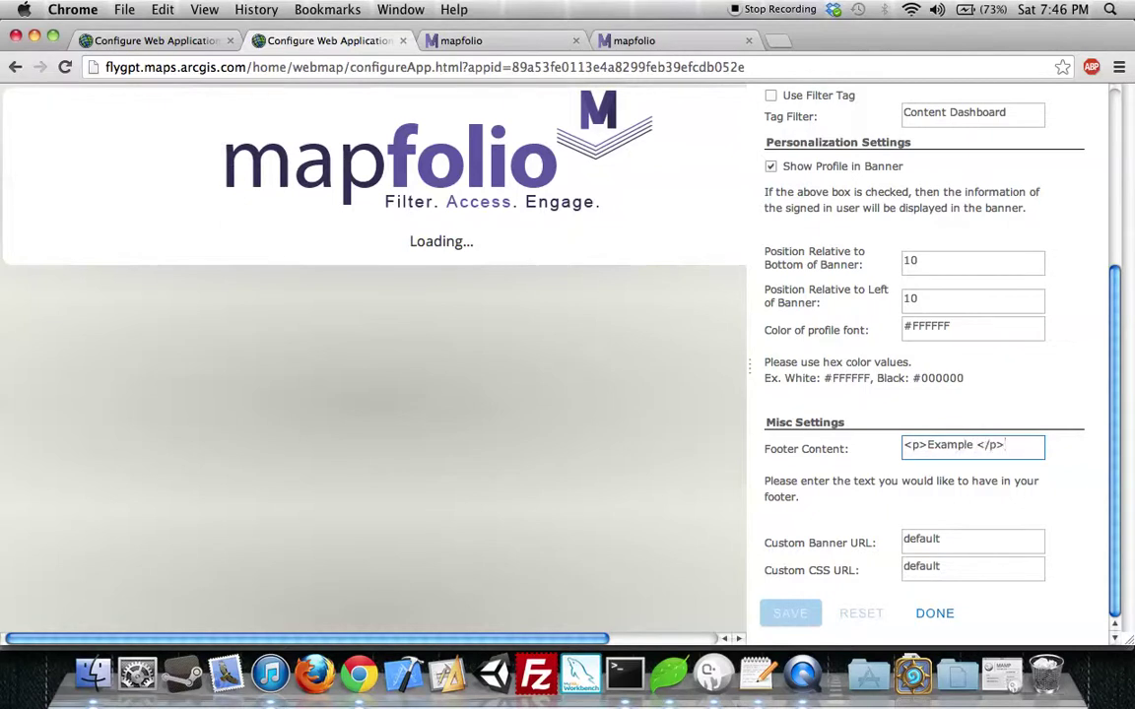
left_click(921, 541)
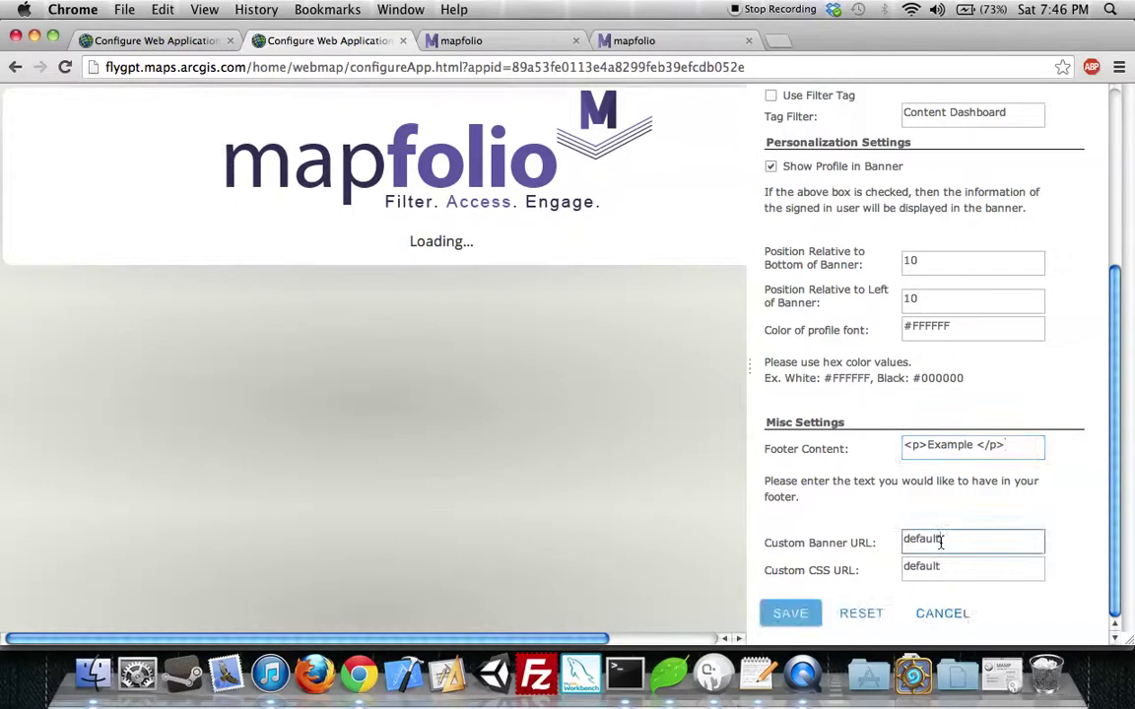
left_click(783, 614)
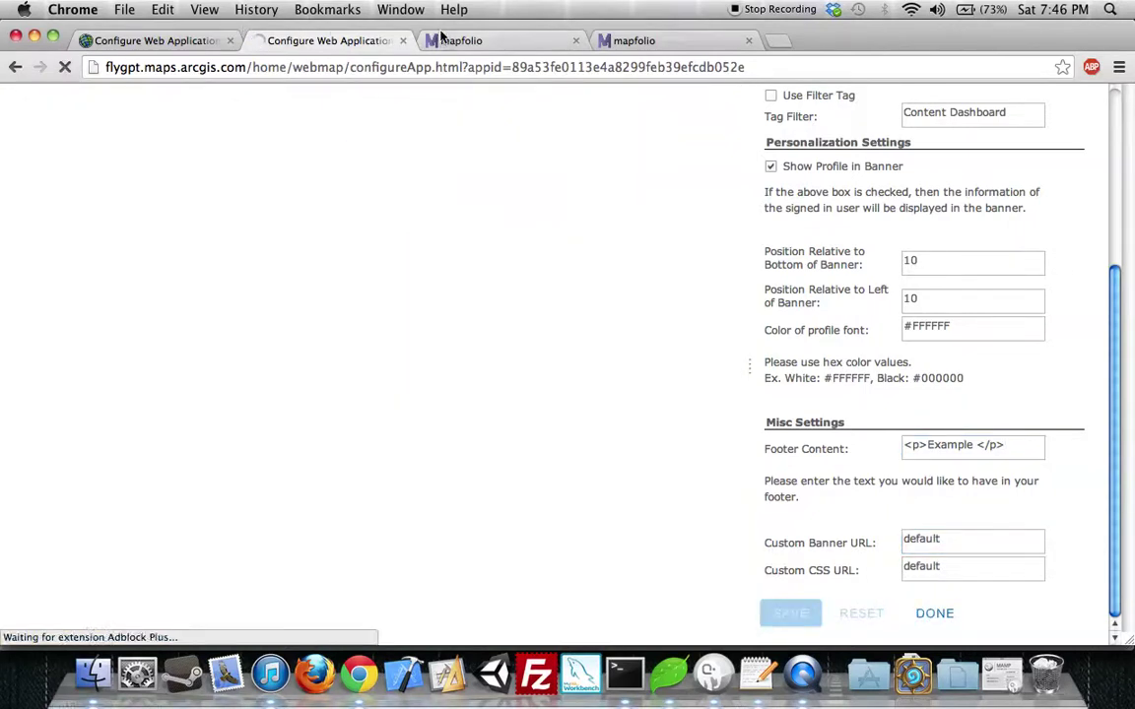
Reload the published mapfolio application and check the footer at the end of the groups list
left_click(440, 36)
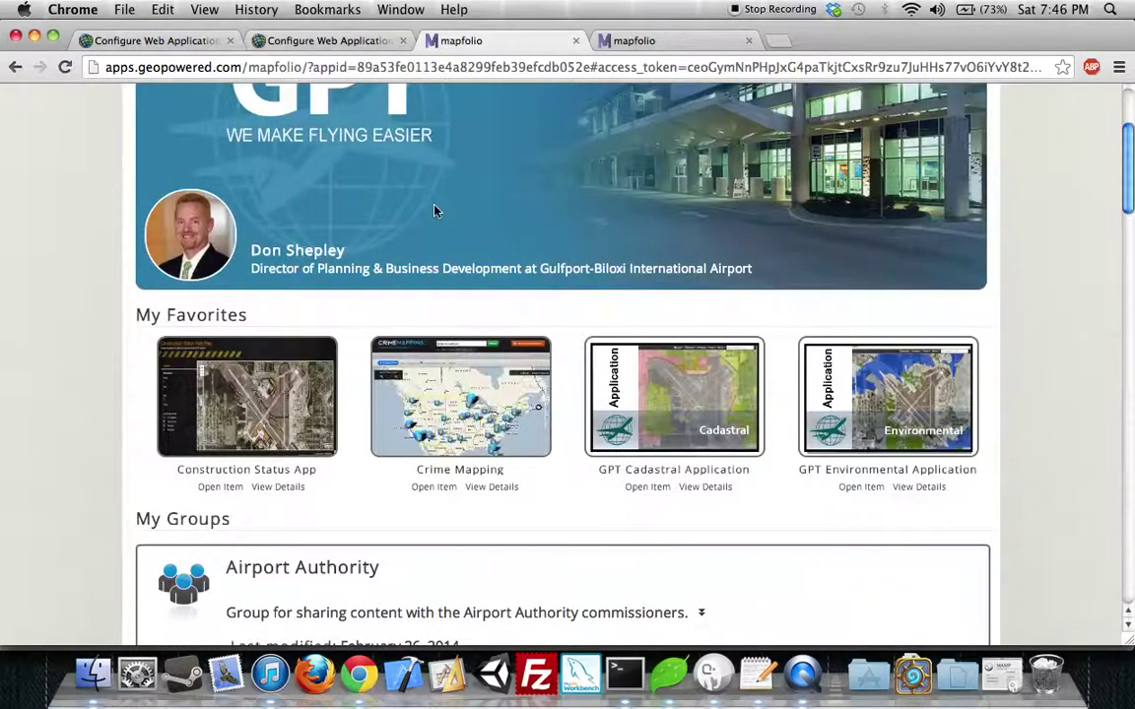
scroll(436, 211, "down", 15)
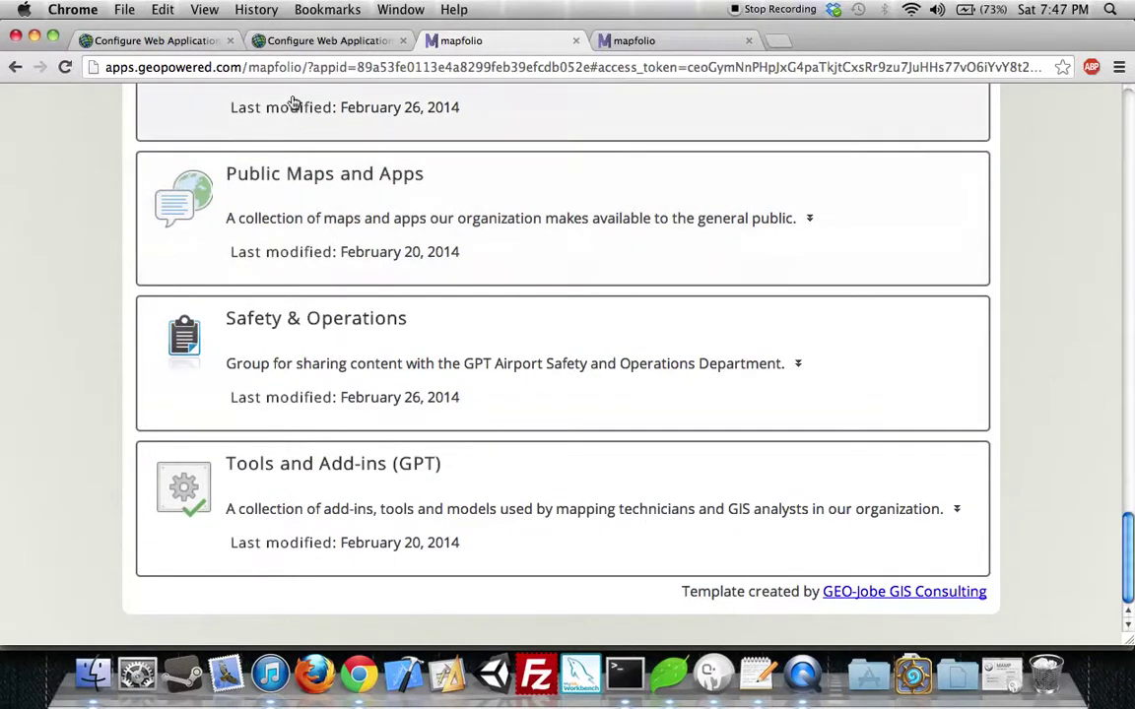
left_click(67, 67)
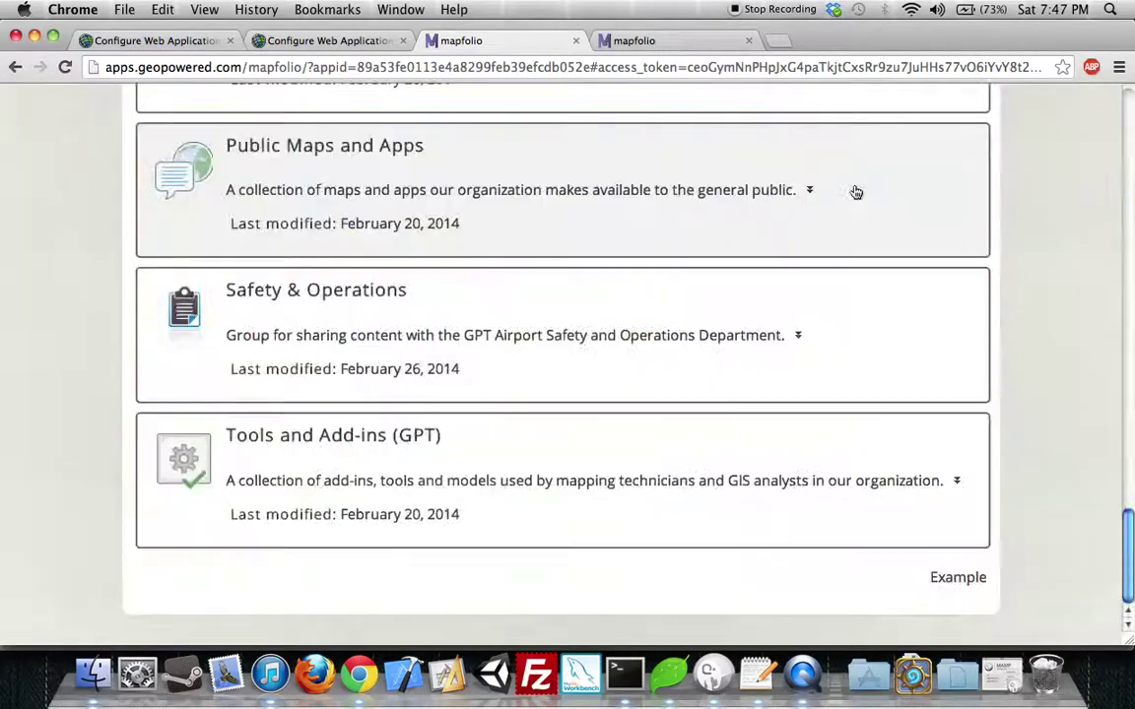
scroll(856, 192, "down", 3)
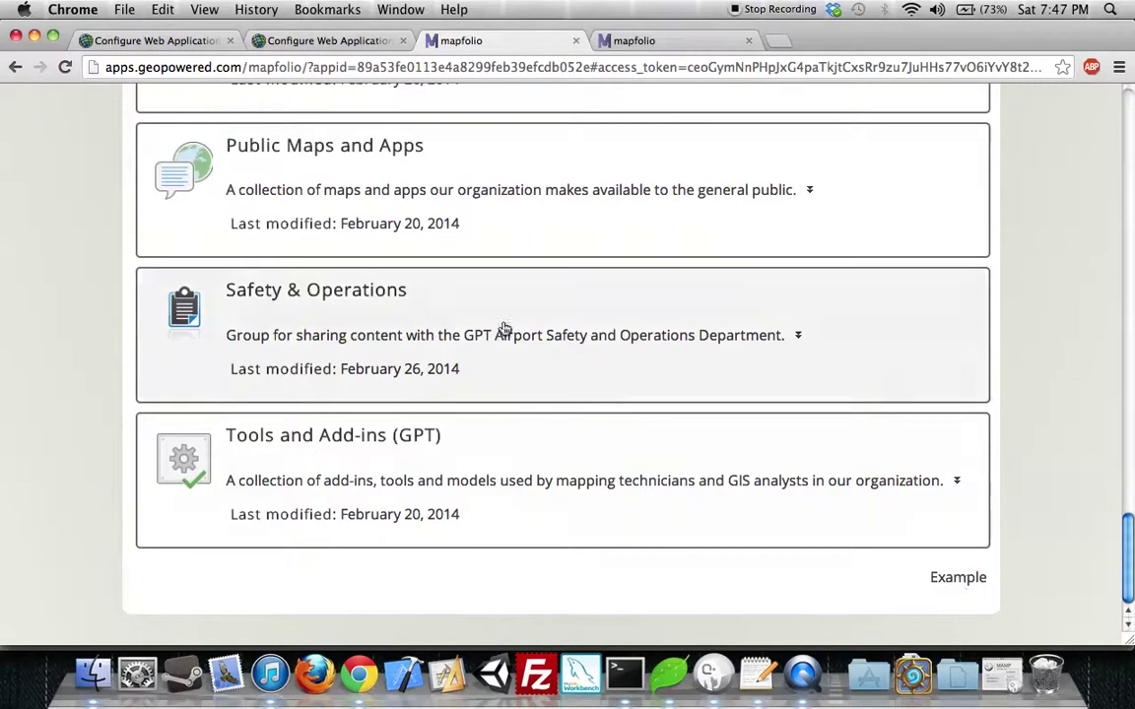
Examine the Custom Banner URL setting in the configuration, and the banner and favorites on the published mapfolio page
left_click(344, 44)
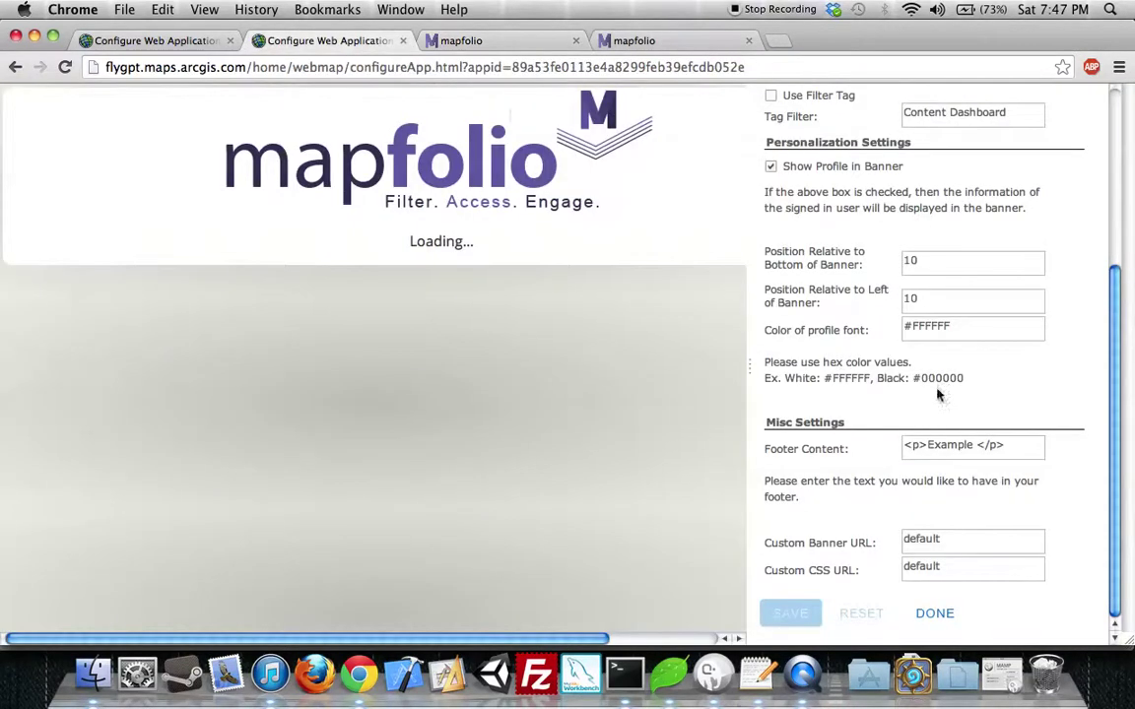
left_click(942, 538)
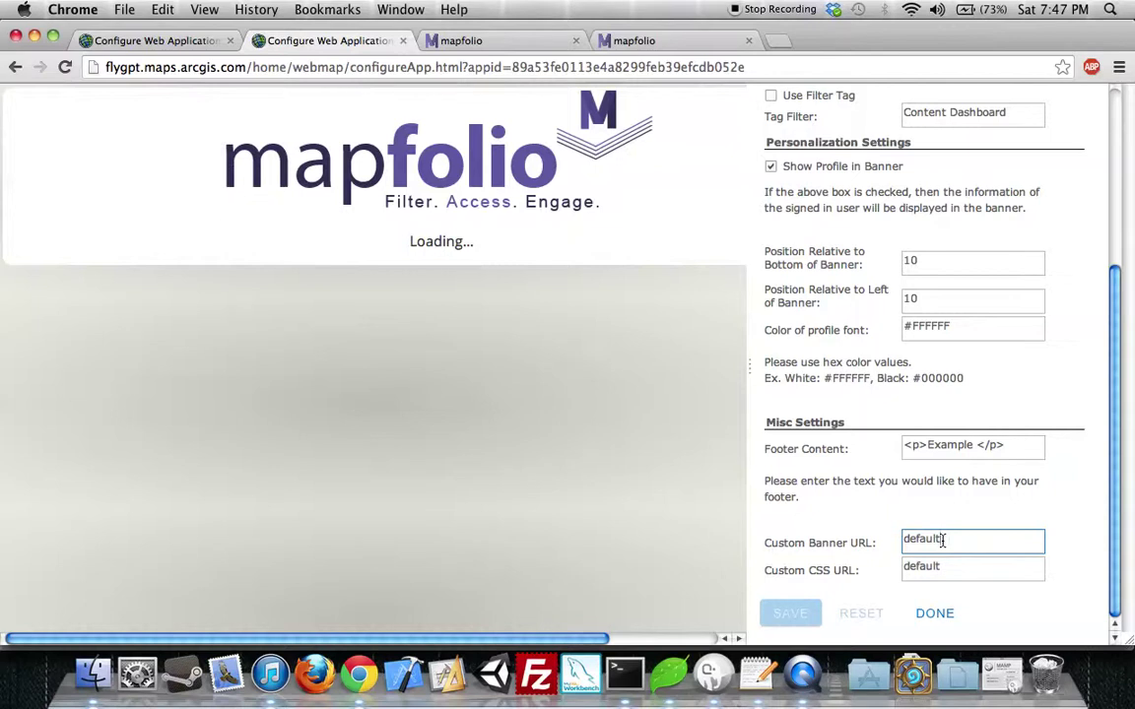
left_click(524, 41)
scroll(438, 279, "up", 15)
scroll(438, 276, "up", 5)
scroll(397, 300, "down", 4)
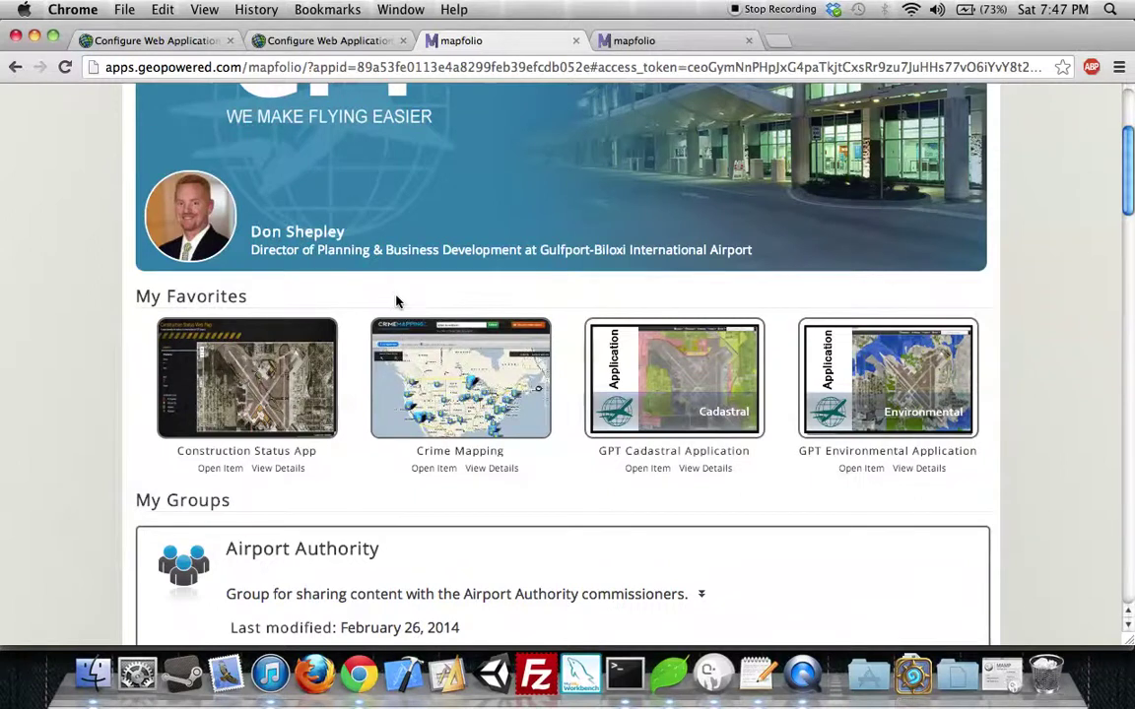
scroll(397, 301, "up", 5)
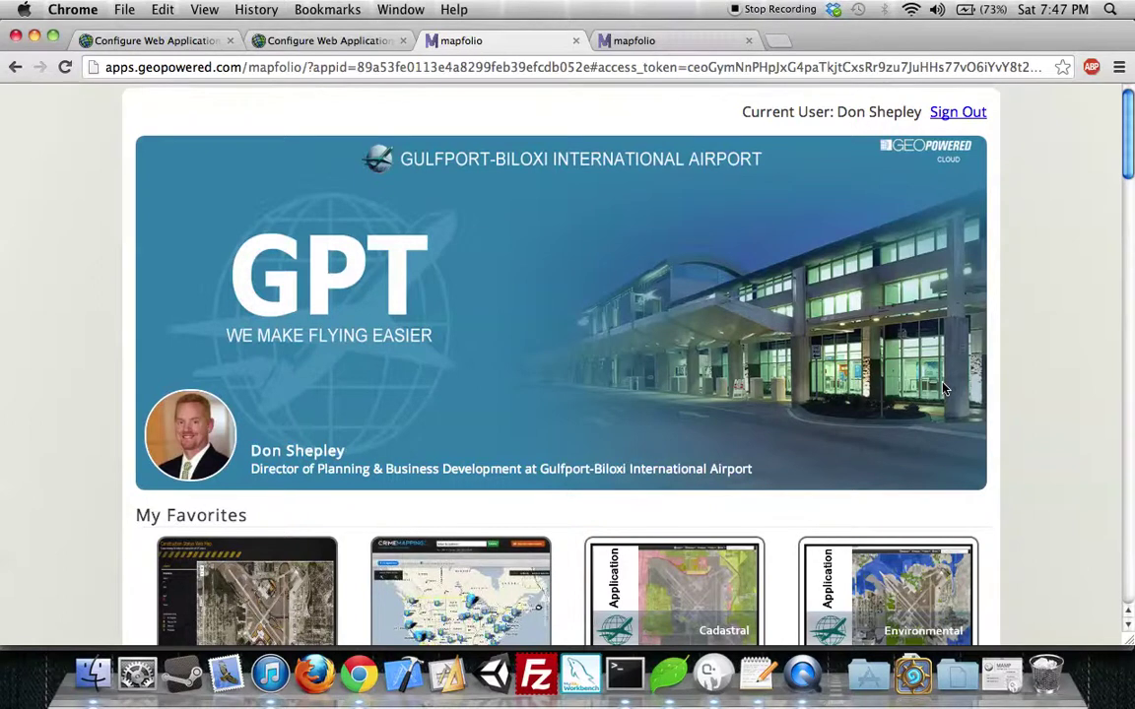
View the item details of the Crime Mapping favorite and close them again
scroll(944, 387, "down", 3)
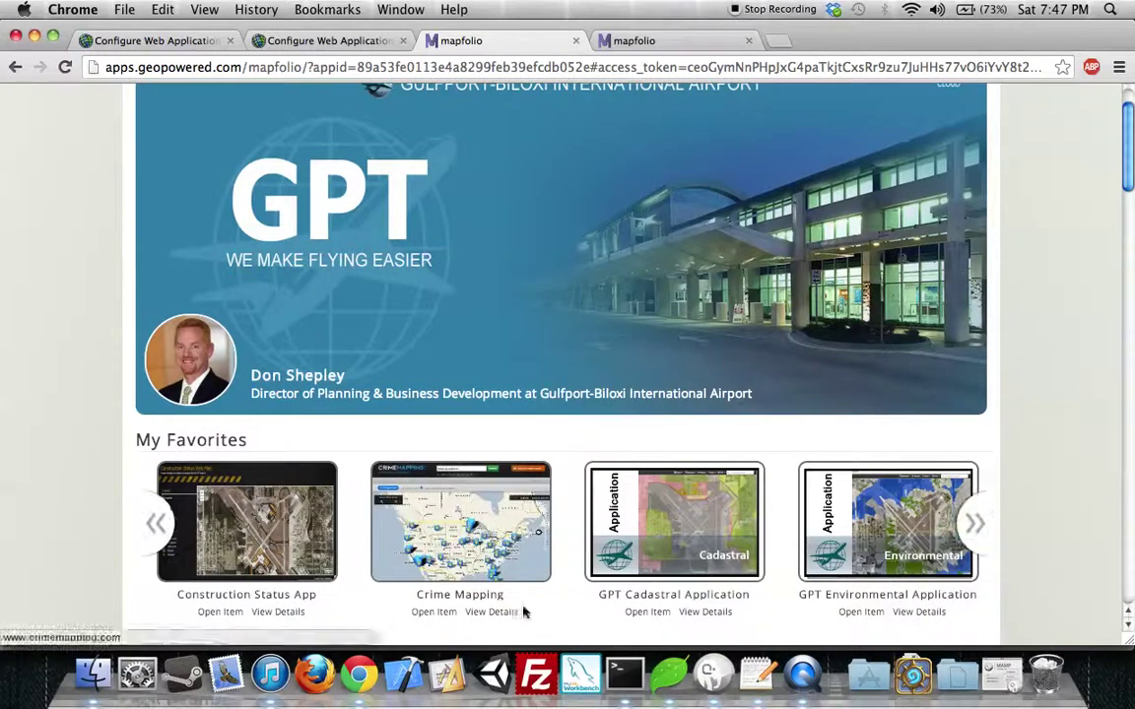
left_click(492, 611)
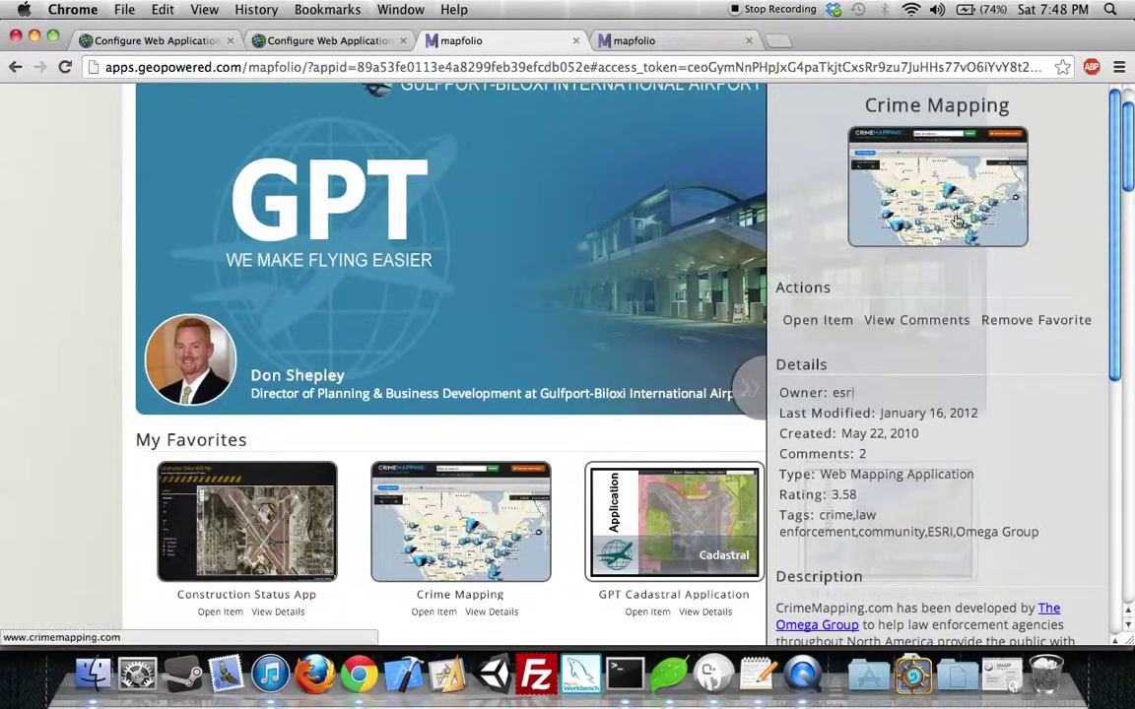
scroll(908, 345, "down", 5)
scroll(908, 345, "up", 5)
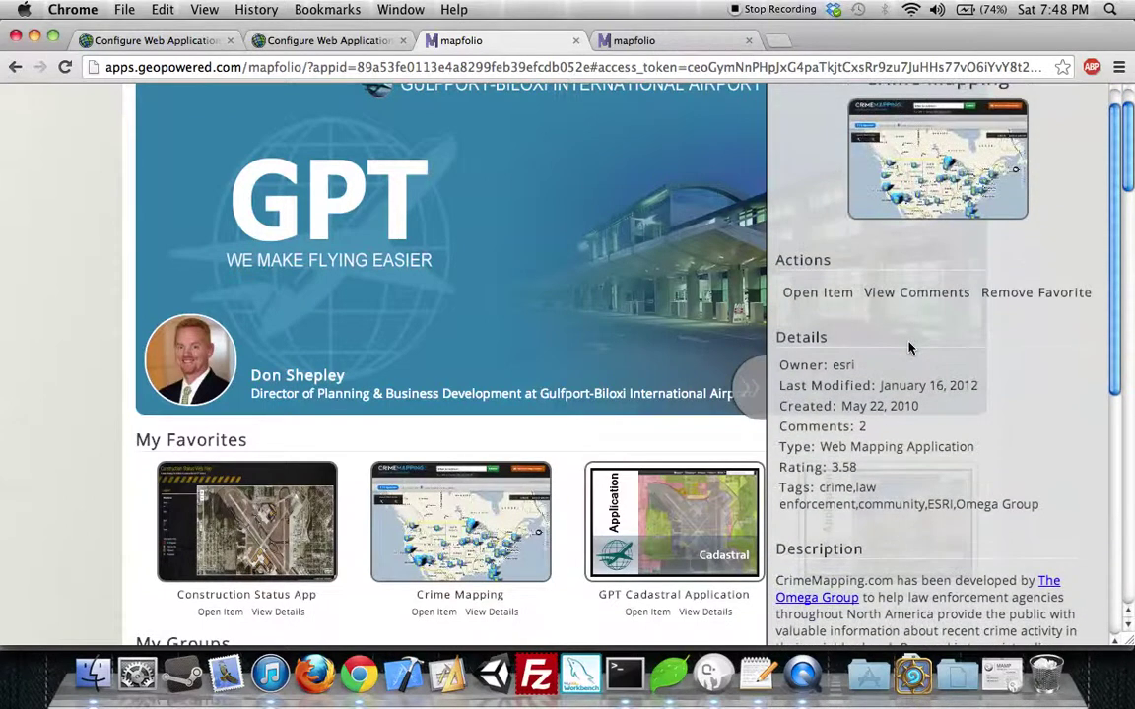
scroll(908, 347, "up", 2)
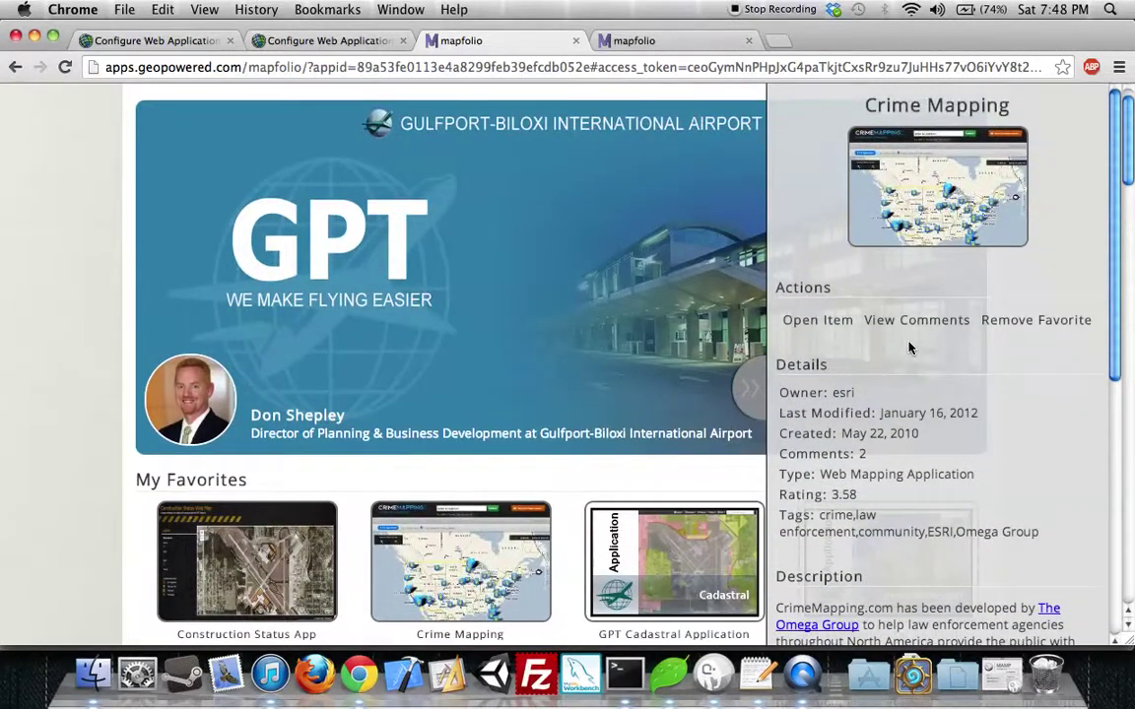
left_click(749, 389)
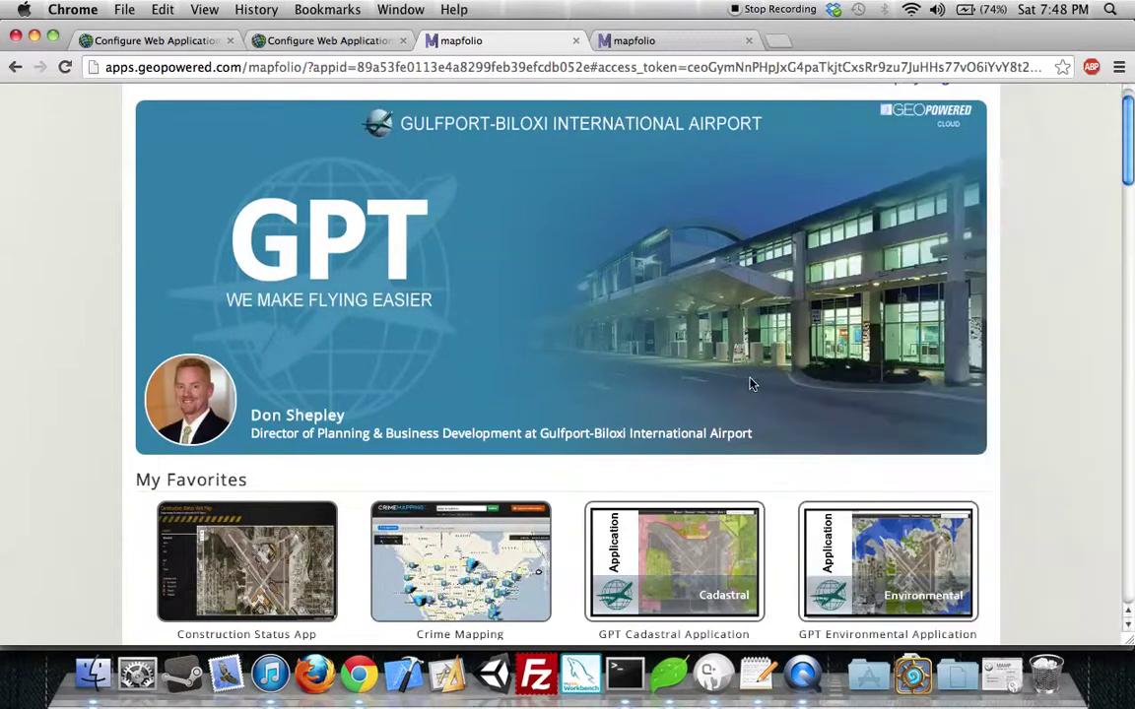
scroll(1034, 355, "up", 1)
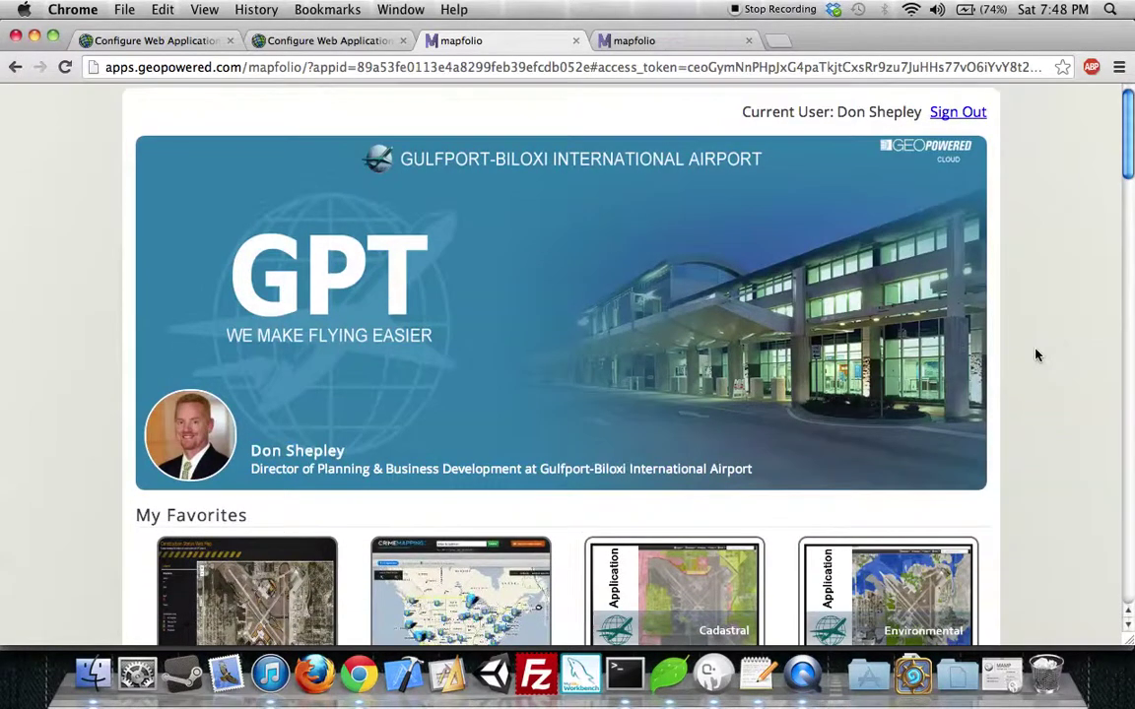